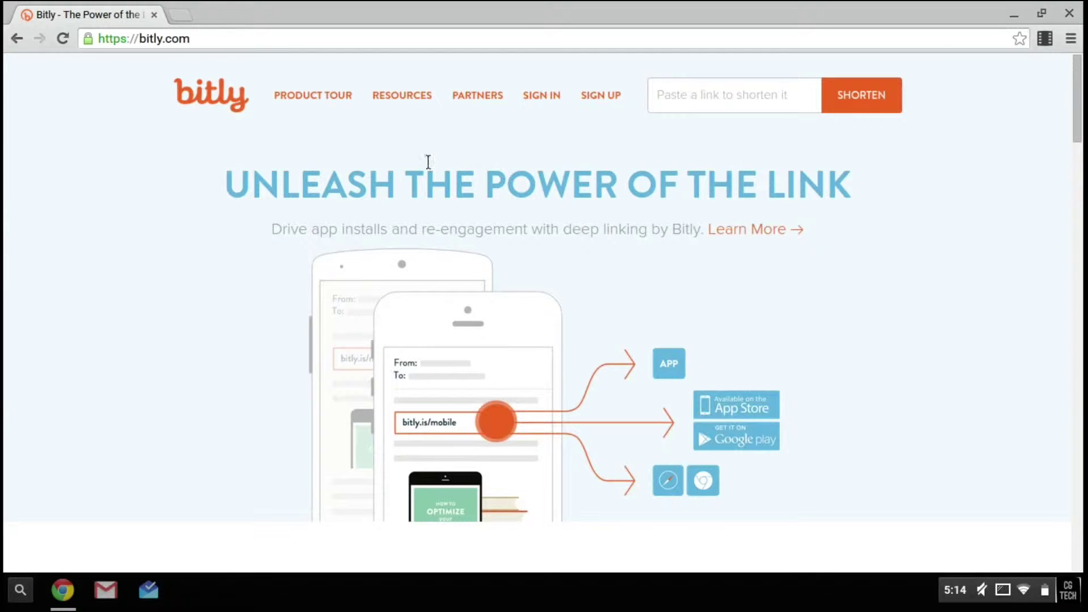
- Start signing in with Twitter and enter the account's Twitter username
left_click(537, 108)
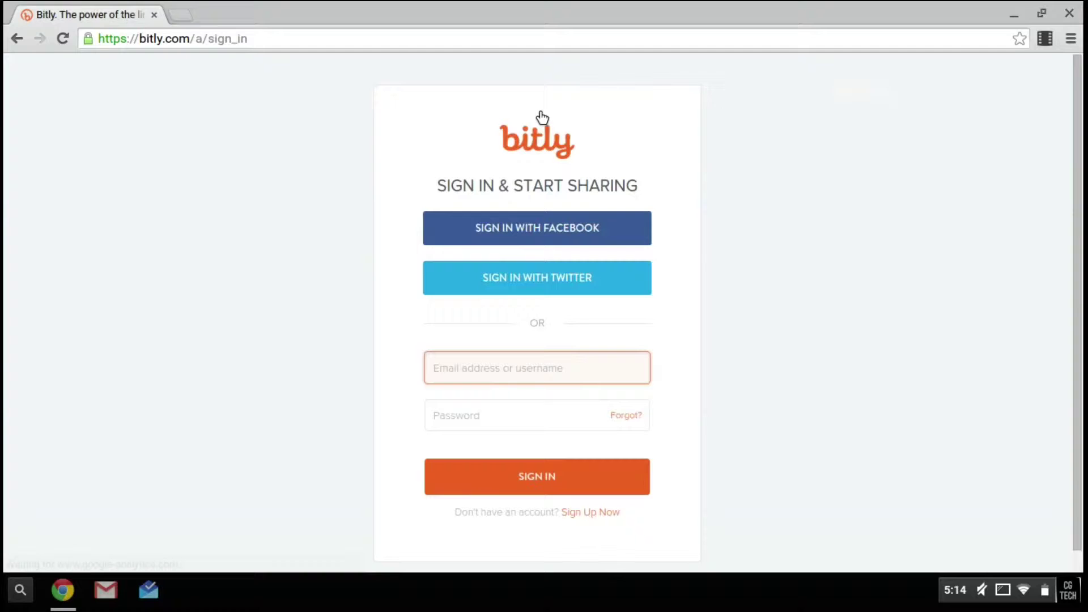
left_click(604, 277)
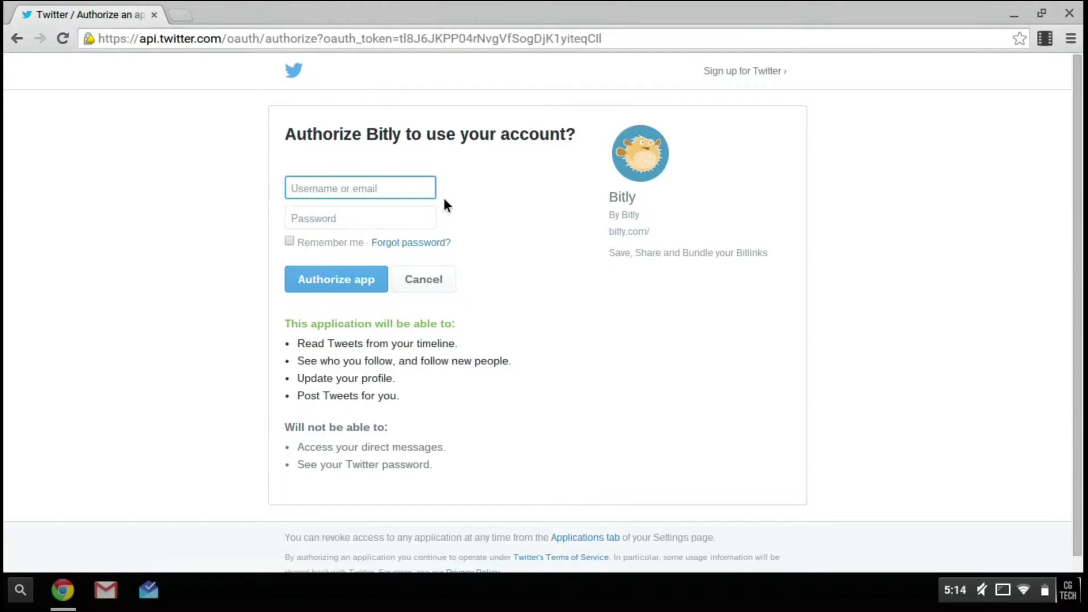
type("corbangarcia")
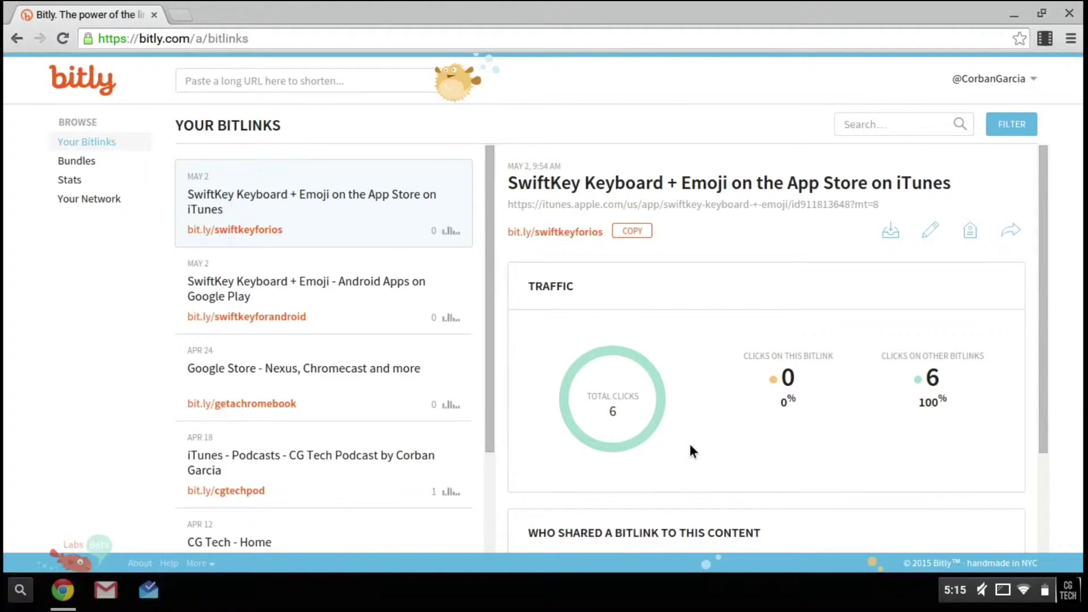
- Switch the browser to full screen on the Your Bitlinks dashboard
key("F11")
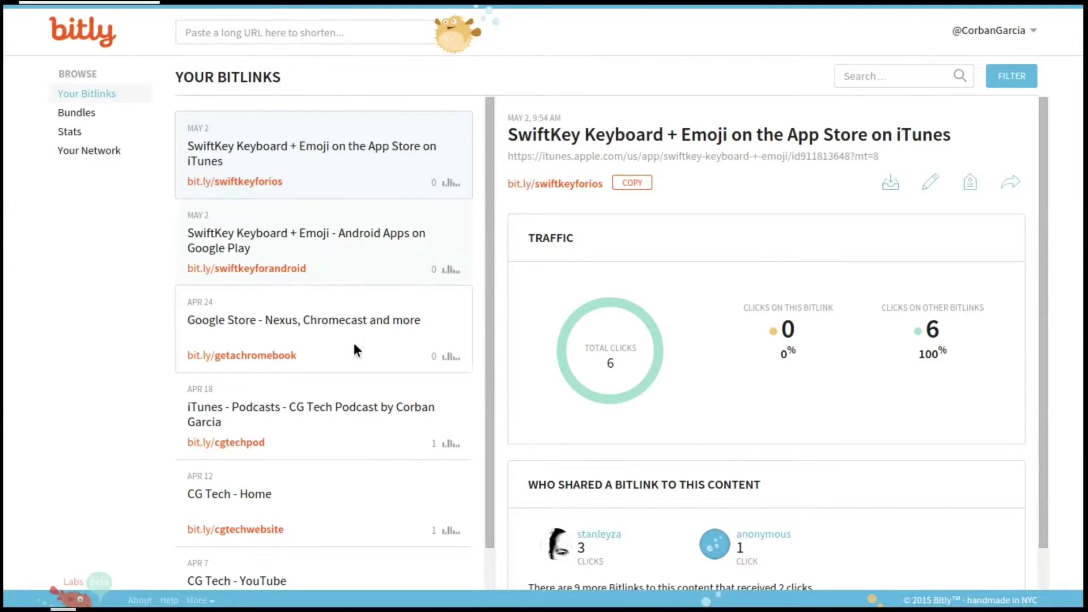
- Open the CG Tech - YouTube bitlink's traffic stats
scroll(326, 424, "down", 1)
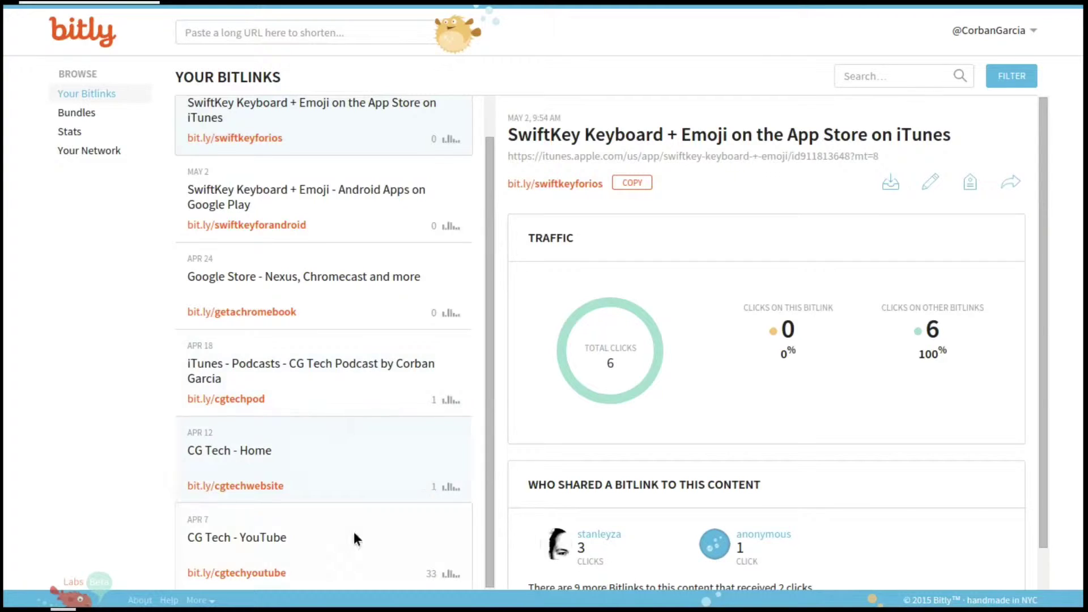
left_click(284, 559)
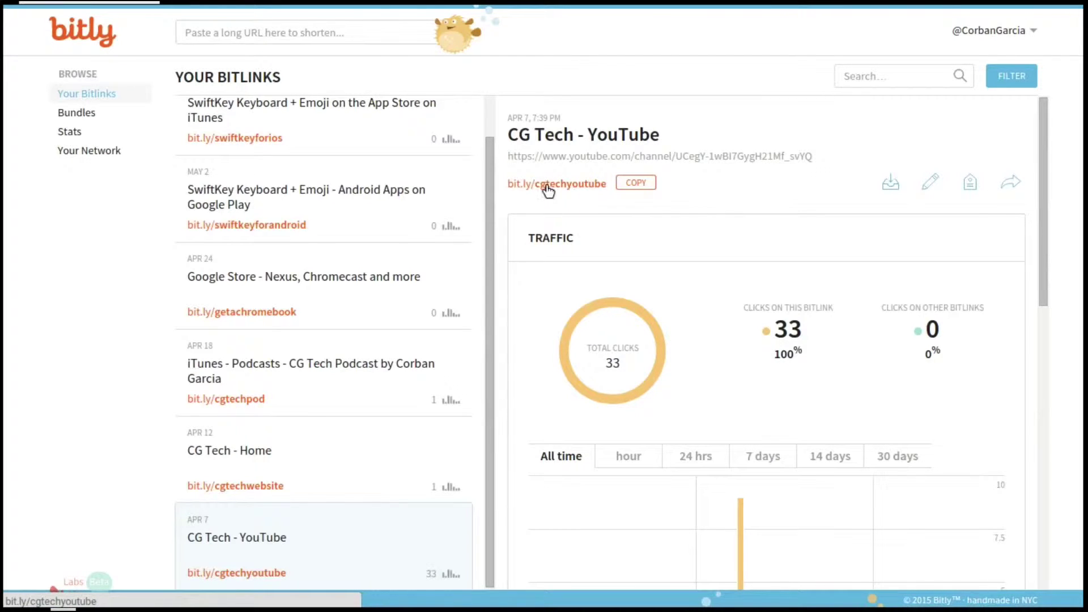
scroll(729, 318, "down", 2)
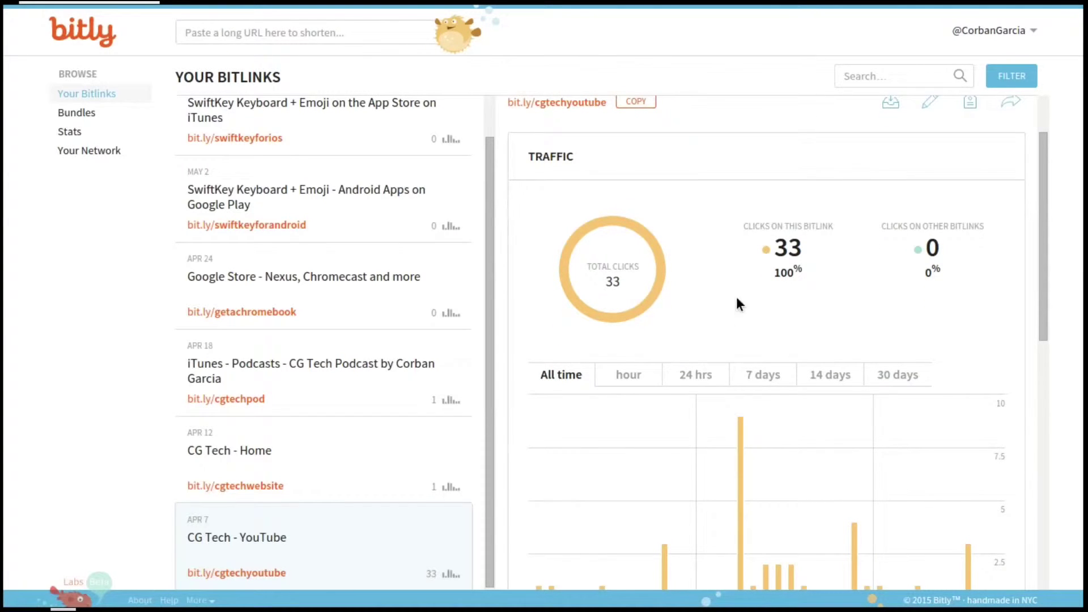
scroll(614, 218, "down", 1)
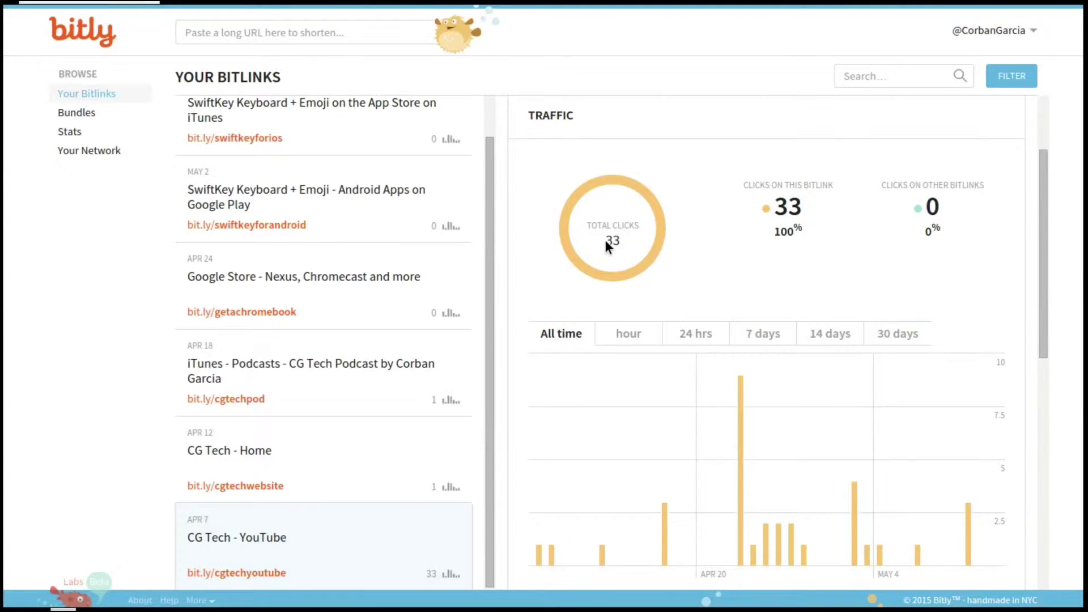
scroll(829, 289, "down", 2)
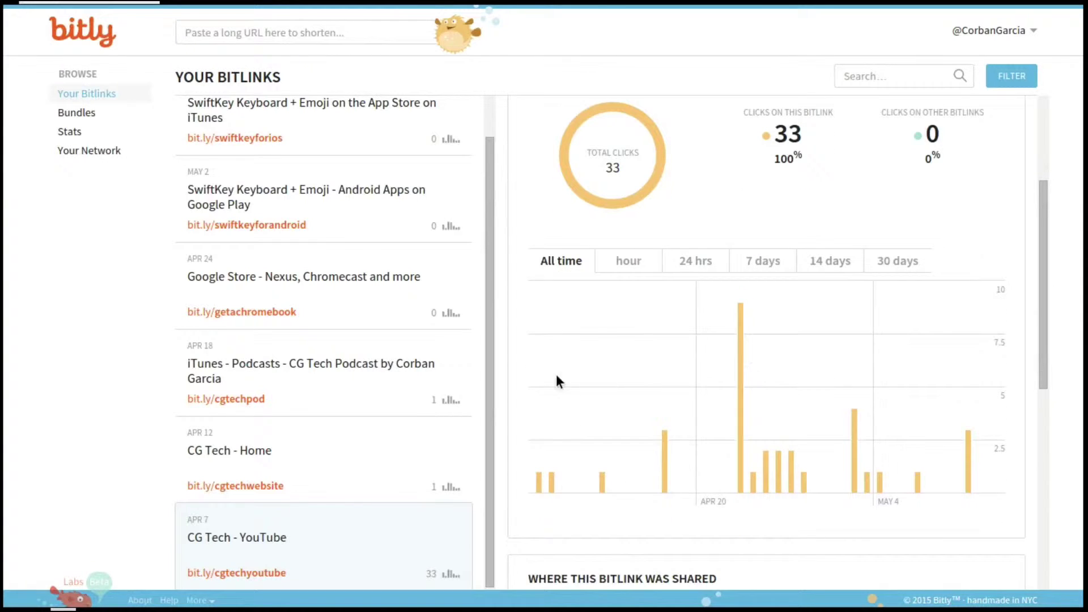
- Toggle the clicks chart from last hour back to All time, then review the Twitter, Google+ and Unknown sharing breakdown
left_click(623, 264)
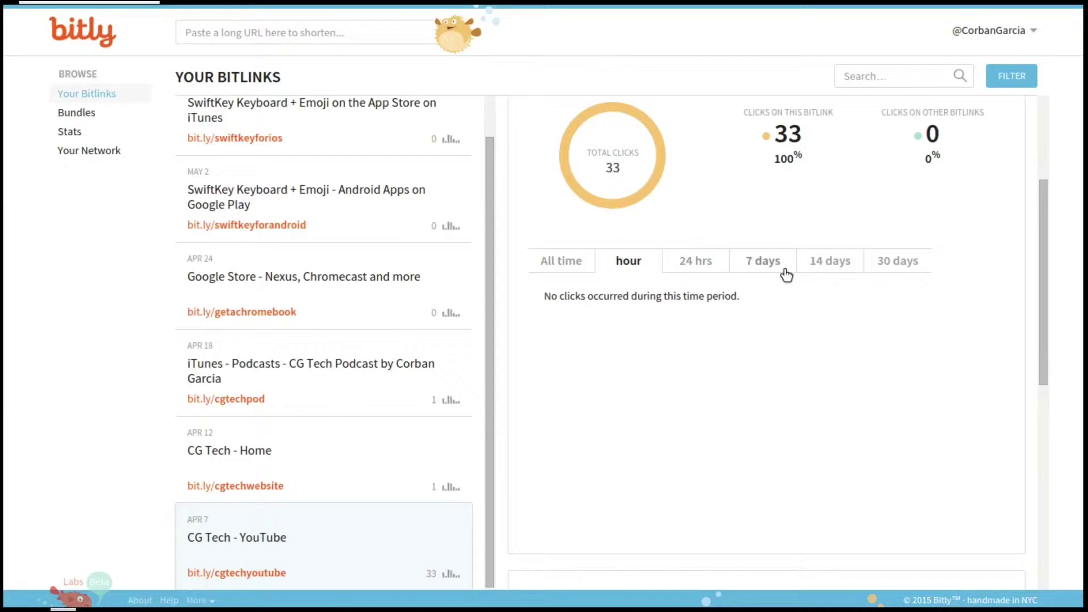
left_click(562, 262)
scroll(772, 384, "down", 4)
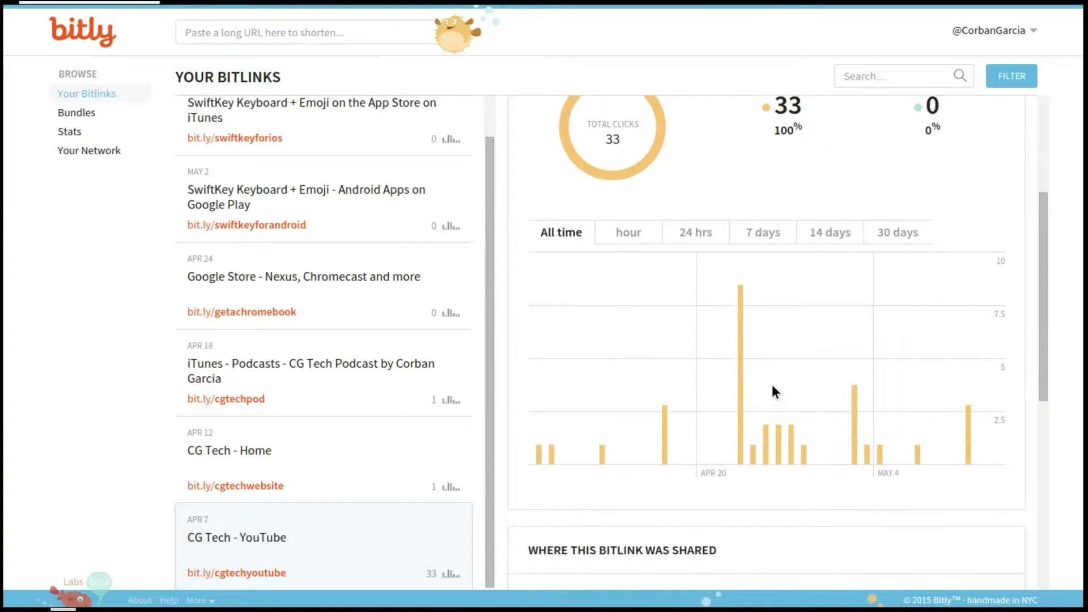
scroll(762, 390, "down", 5)
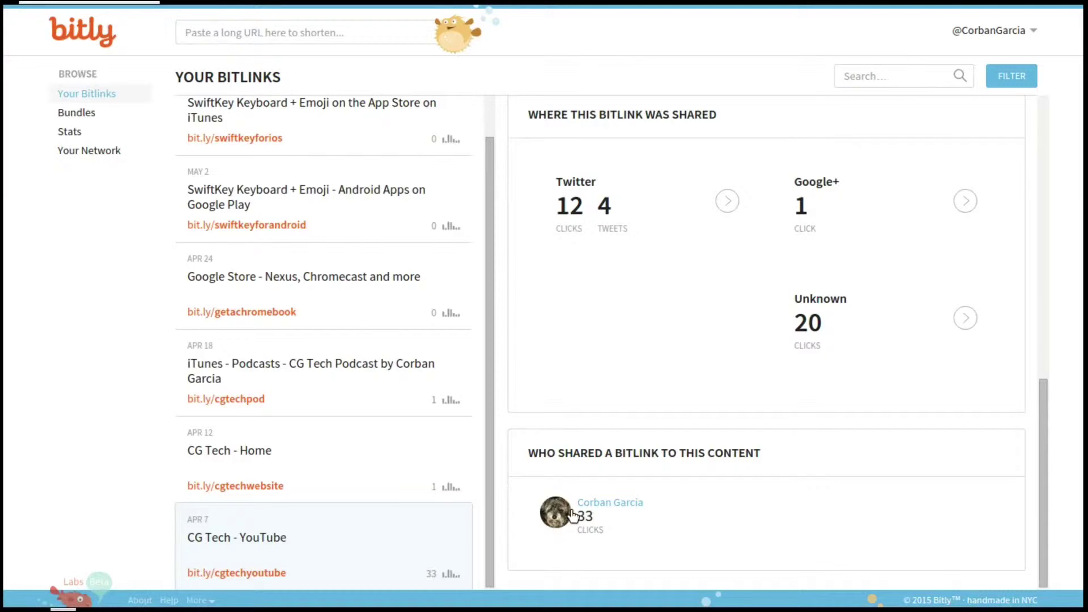
scroll(274, 436, "up", 1)
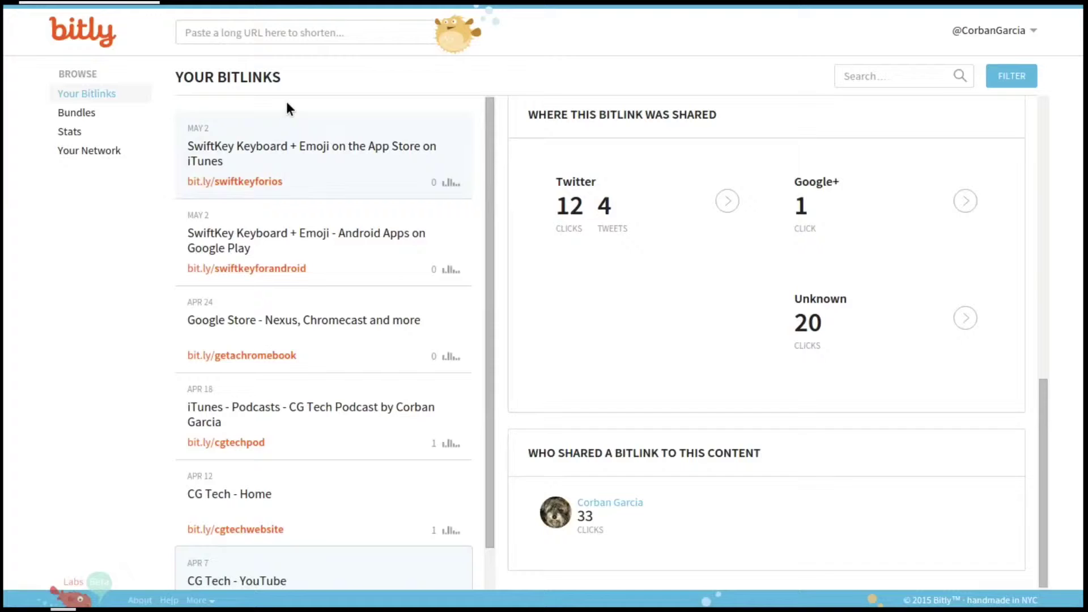
- Enter cgproductions.weebly.com in the long-URL box at the top
left_click(322, 32)
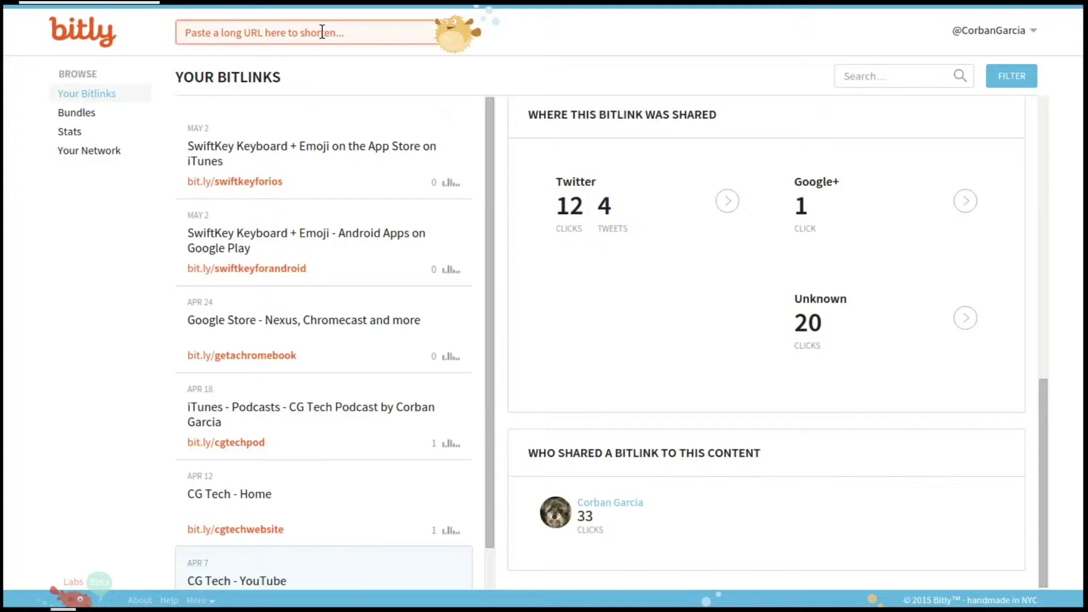
type("cg")
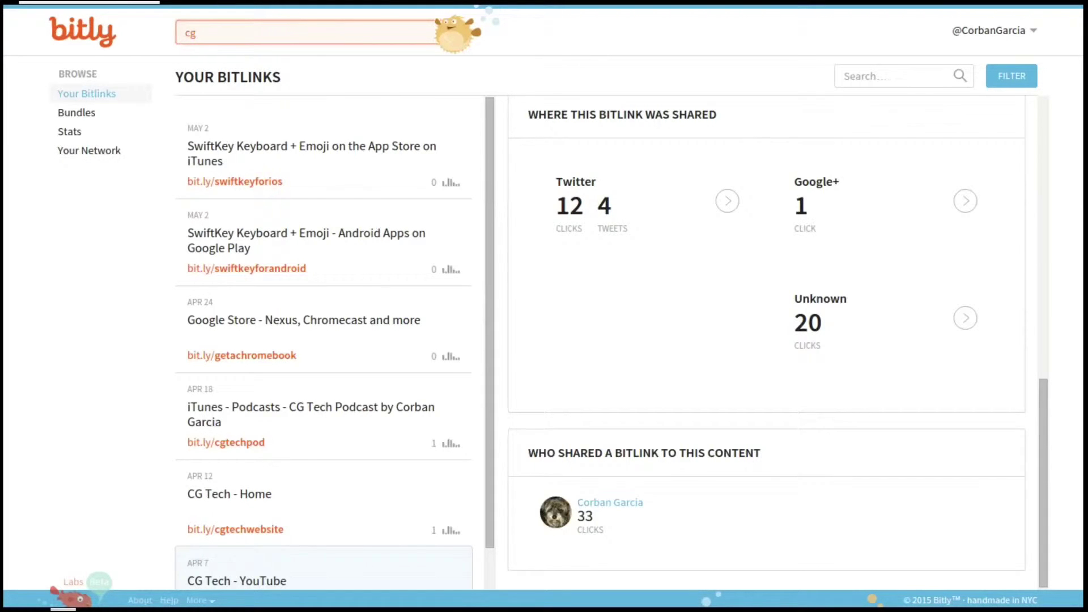
type("productions.we")
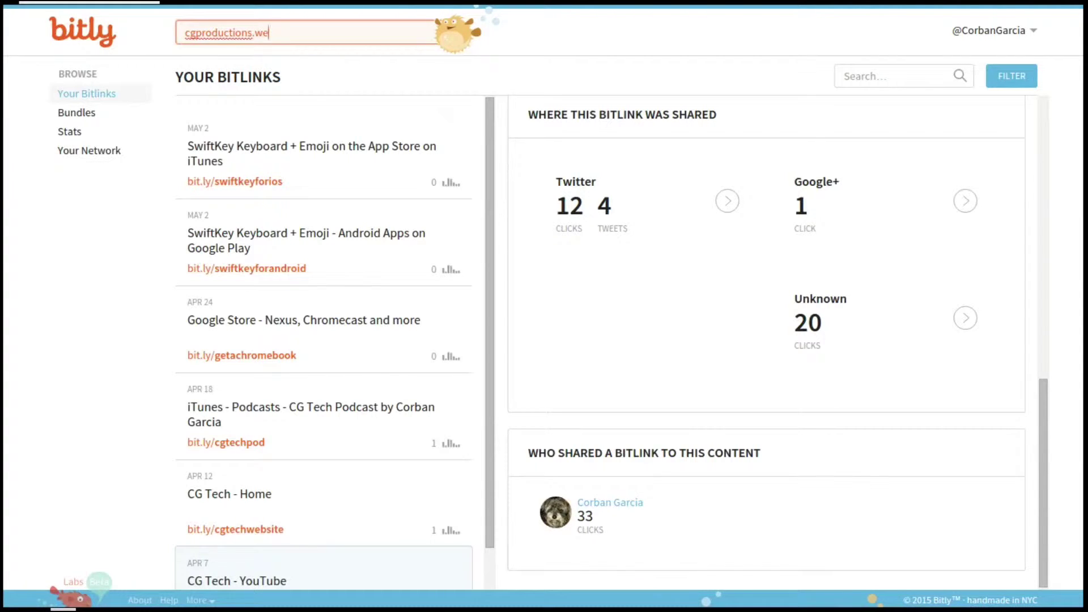
type("ebly.com")
- Shorten the URL, creating bit.ly/1E4h34c titled C&G Productions - Home
key("Return")
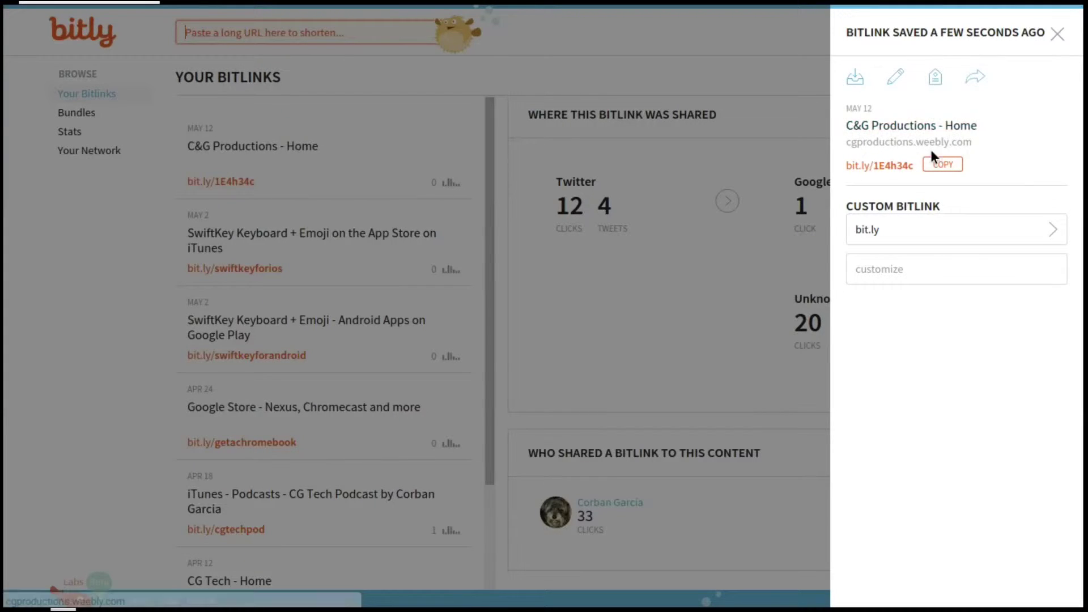
- Check the available domains, keeping bit.ly, and try the custom ending 'cgp'
left_click(891, 237)
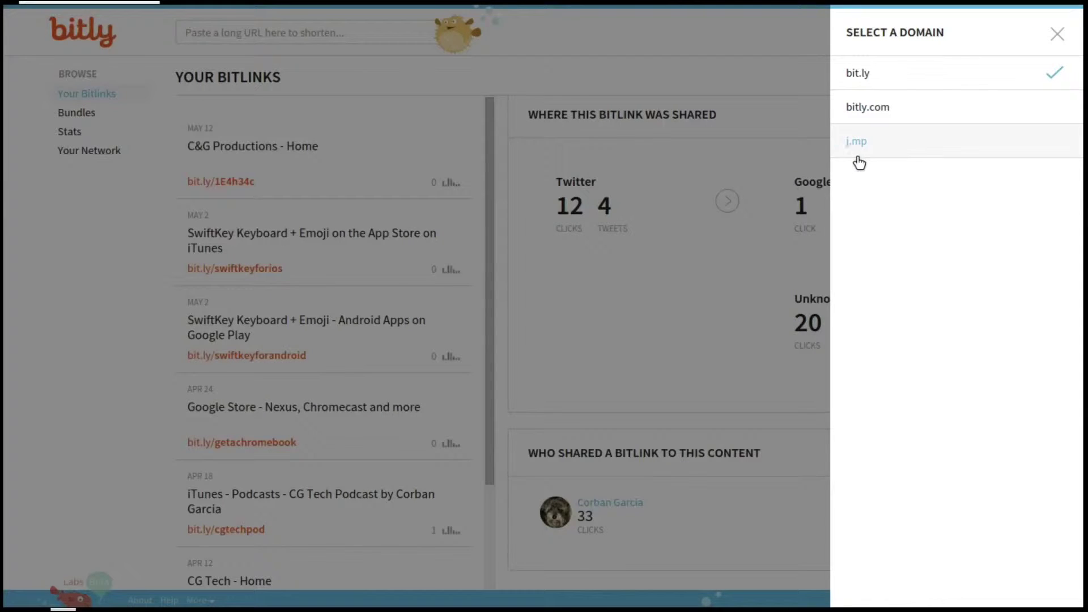
left_click(1052, 39)
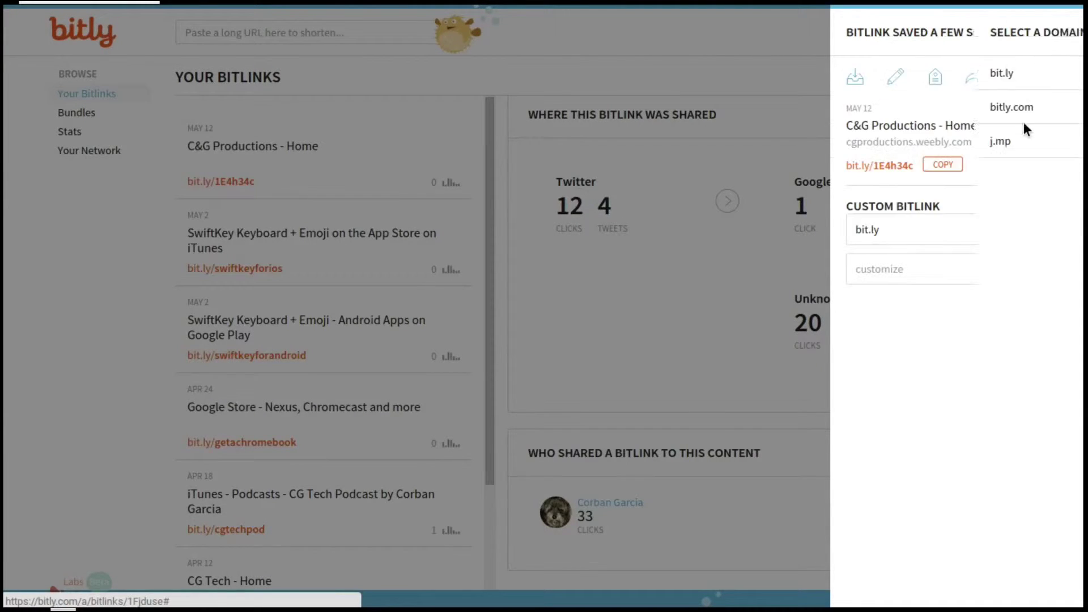
left_click(888, 269)
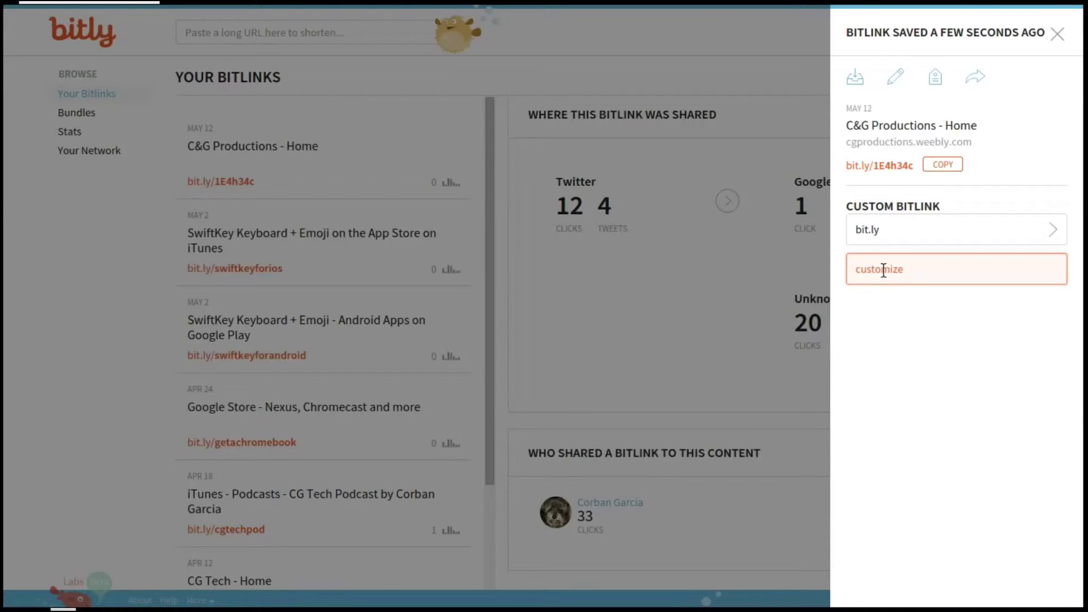
type("cgp")
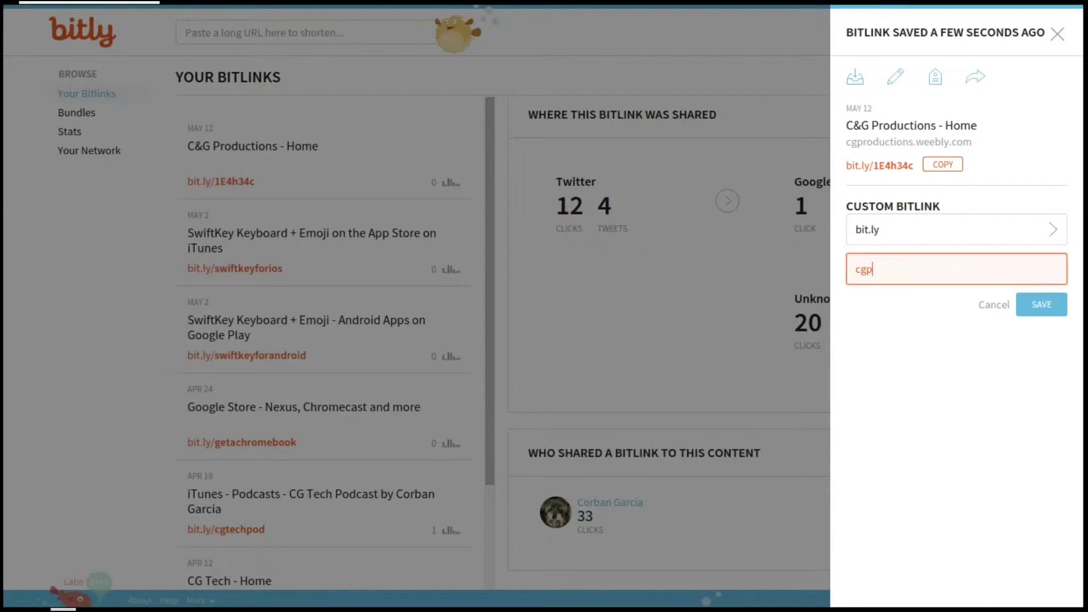
left_click(1041, 305)
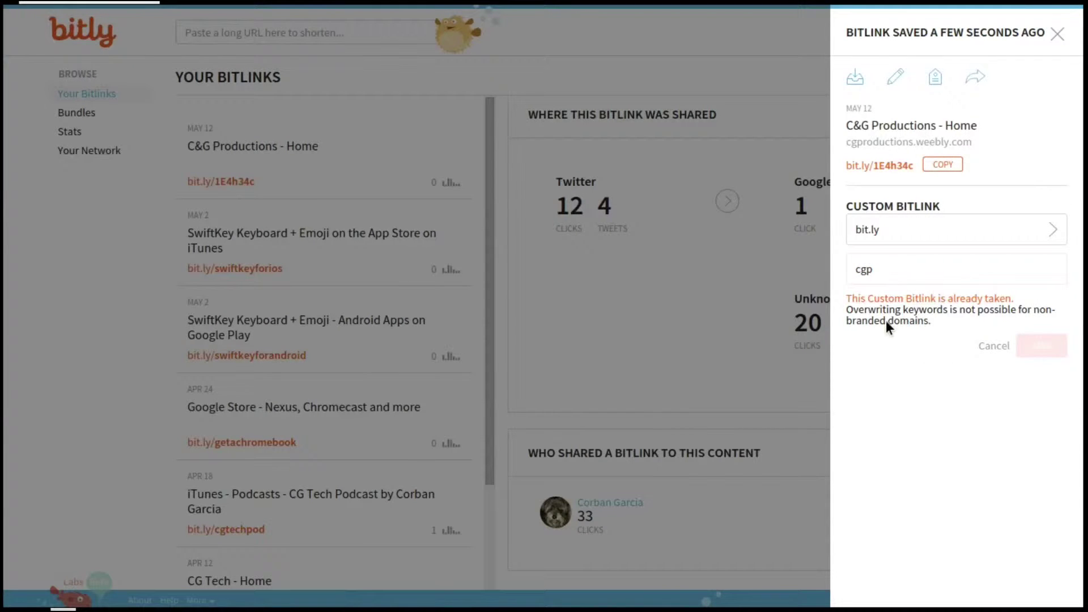
- Try the custom ending 'cgproductions', find it taken, and clear it
left_click(898, 272)
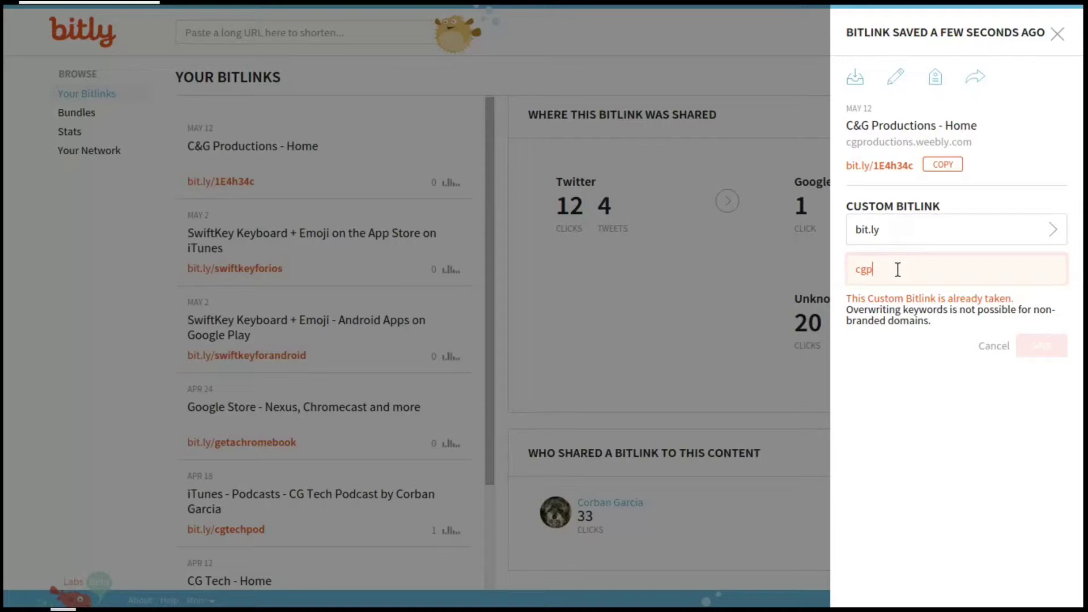
type("r")
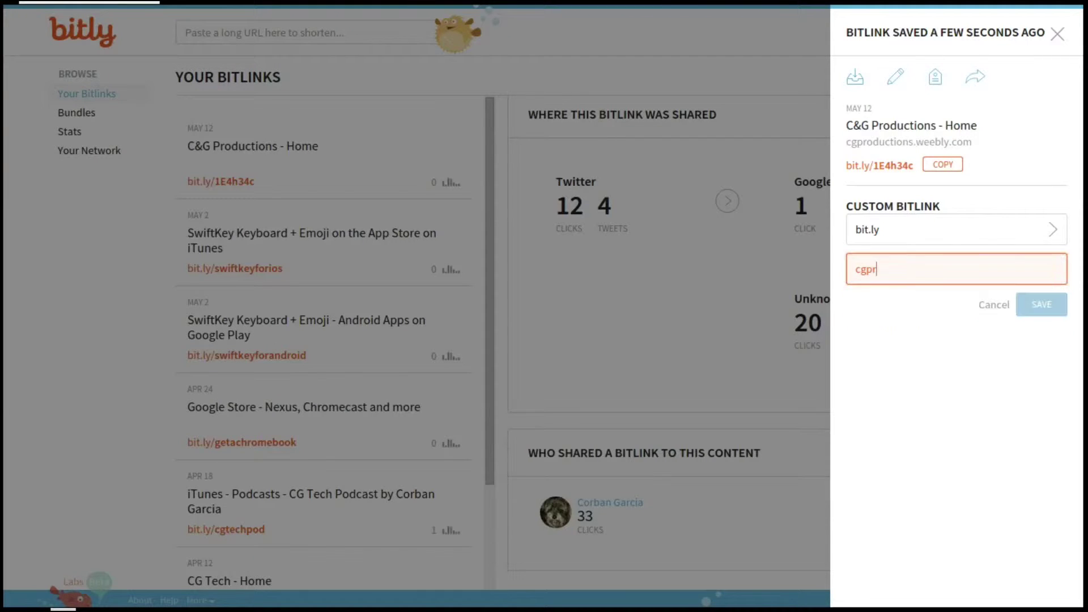
type("oductions")
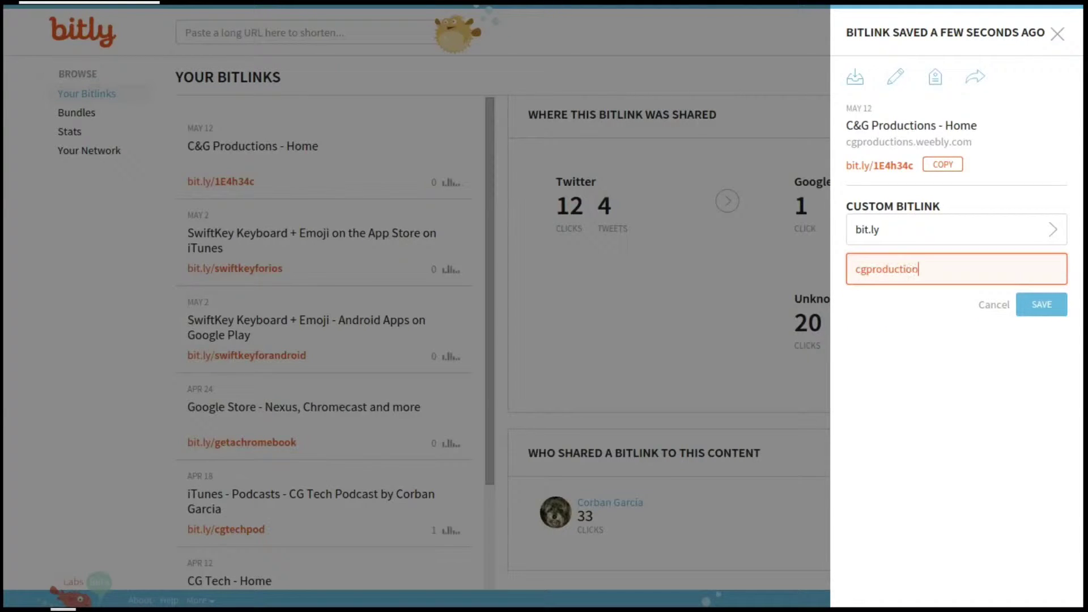
left_click(1035, 309)
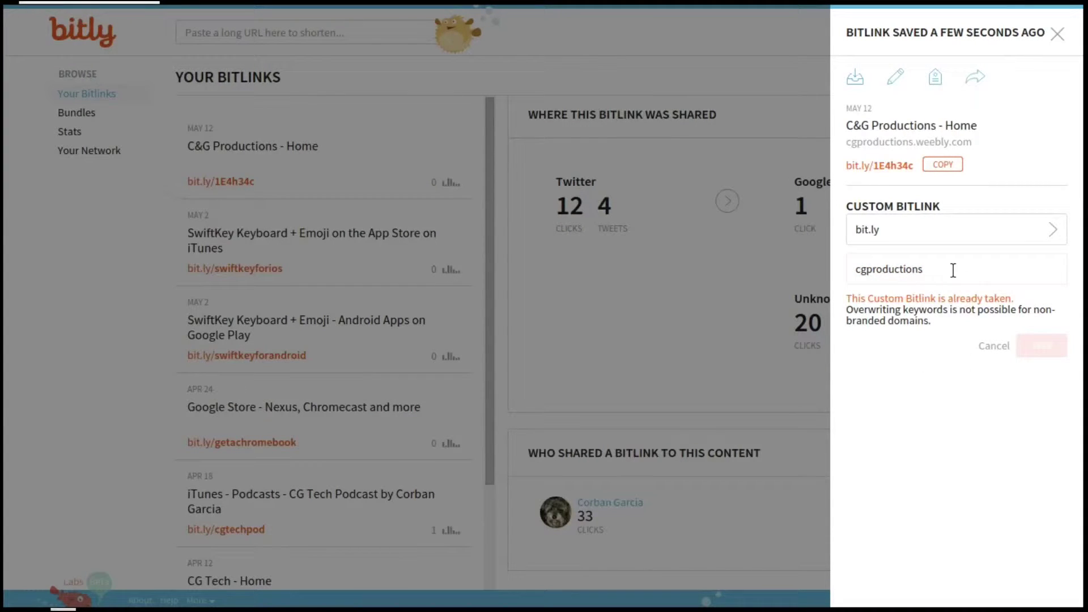
left_click_drag(954, 270, 842, 266)
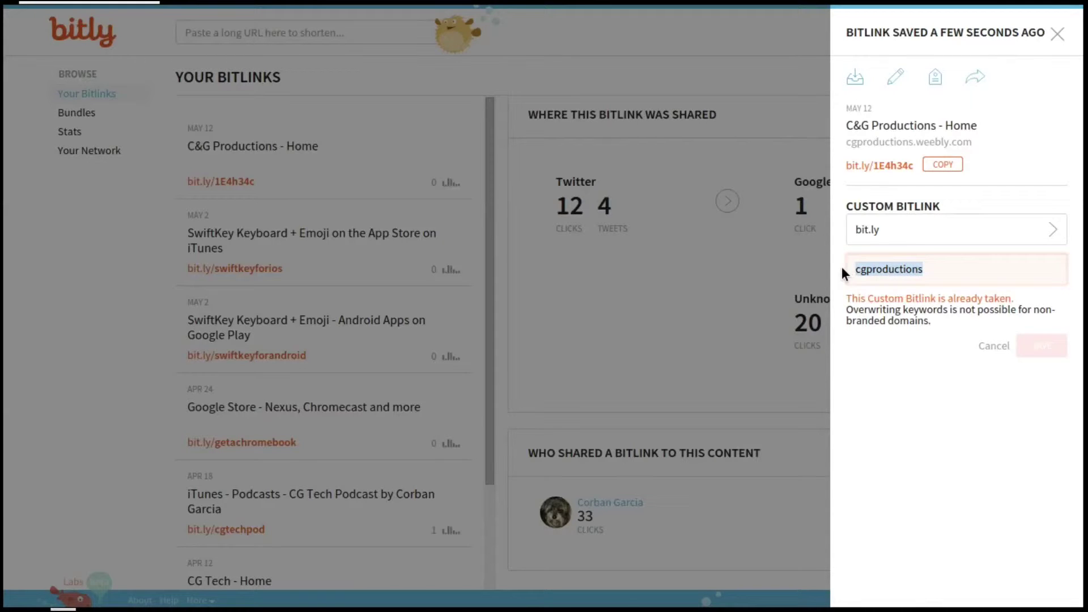
key("BackSpace")
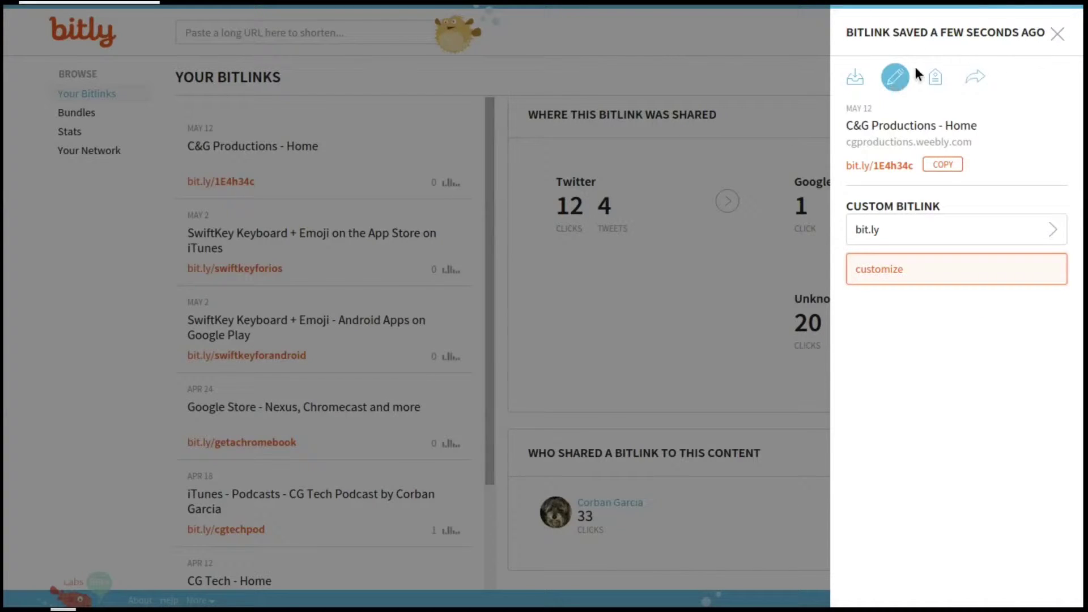
- Edit the link title to 'CG Productions - Home' by removing the ampersand, and save
left_click(896, 77)
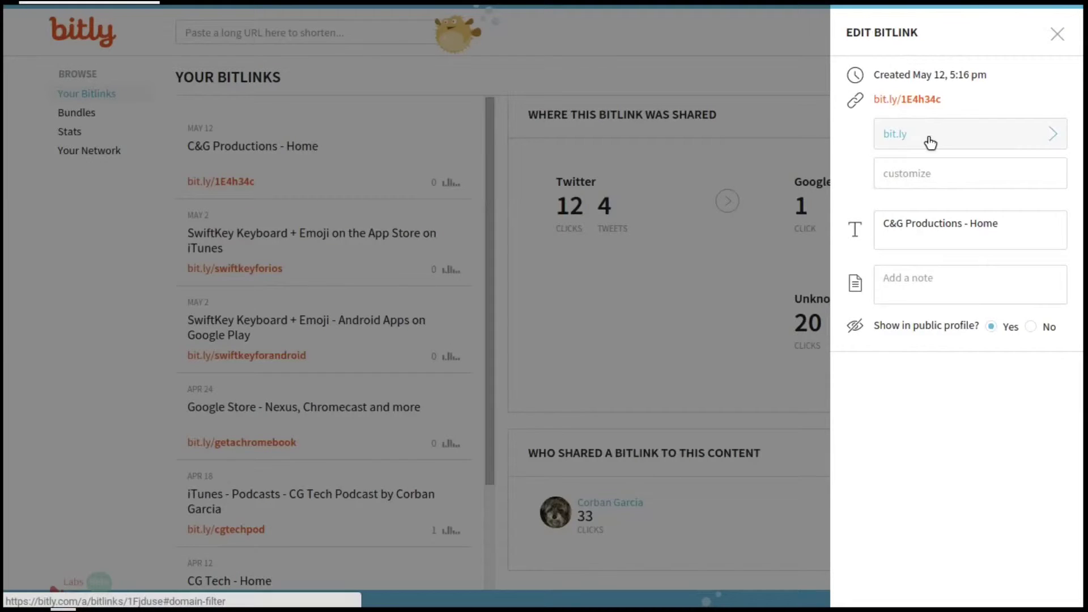
left_click(894, 224)
key("BackSpace")
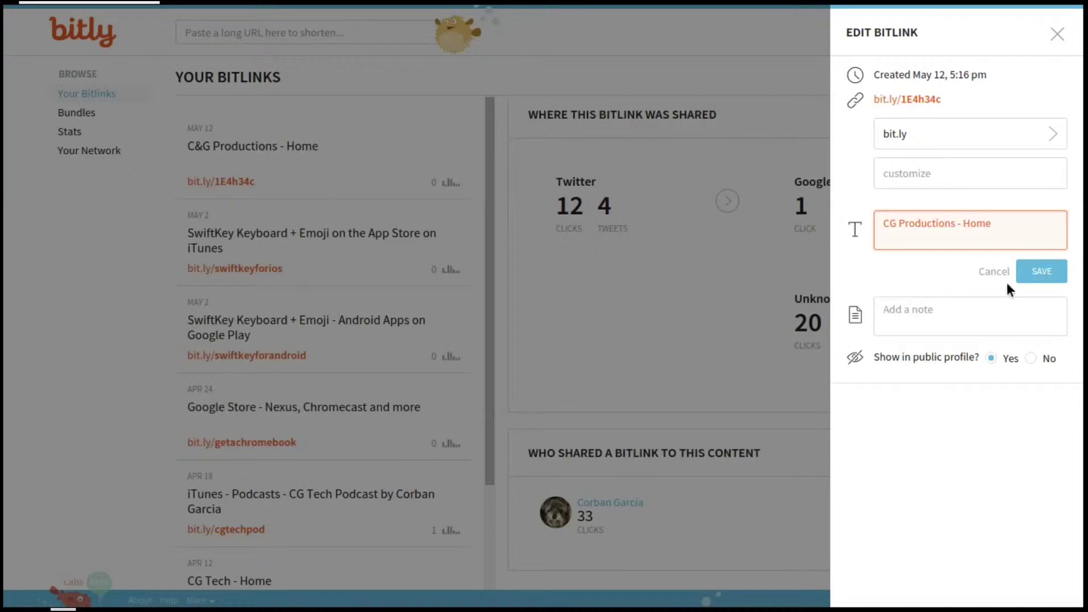
left_click(1037, 279)
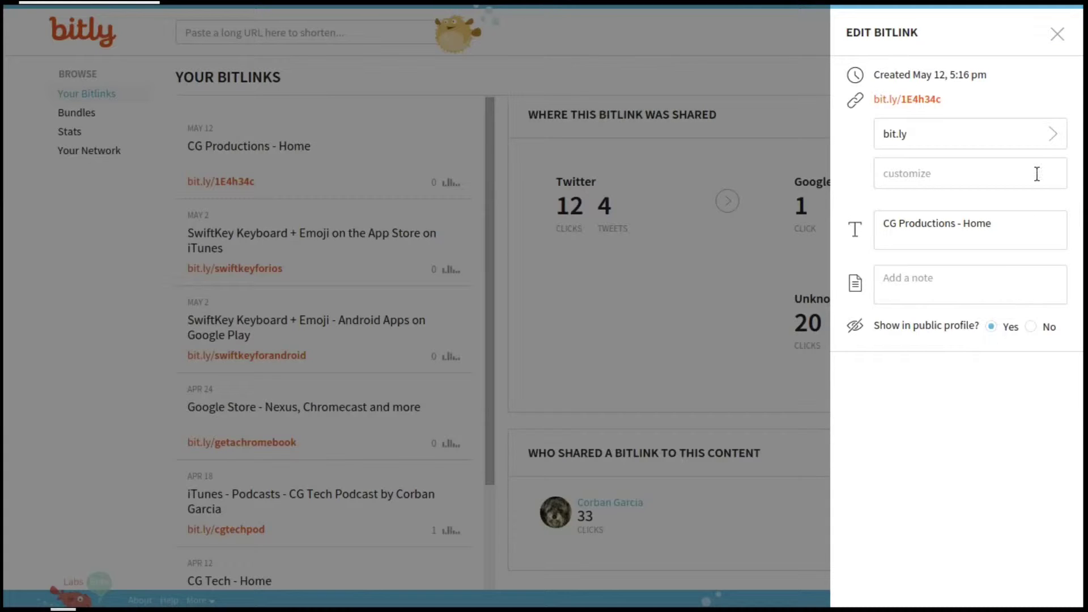
- Close the side panels and open the CG Productions - Home link's details
left_click(1058, 33)
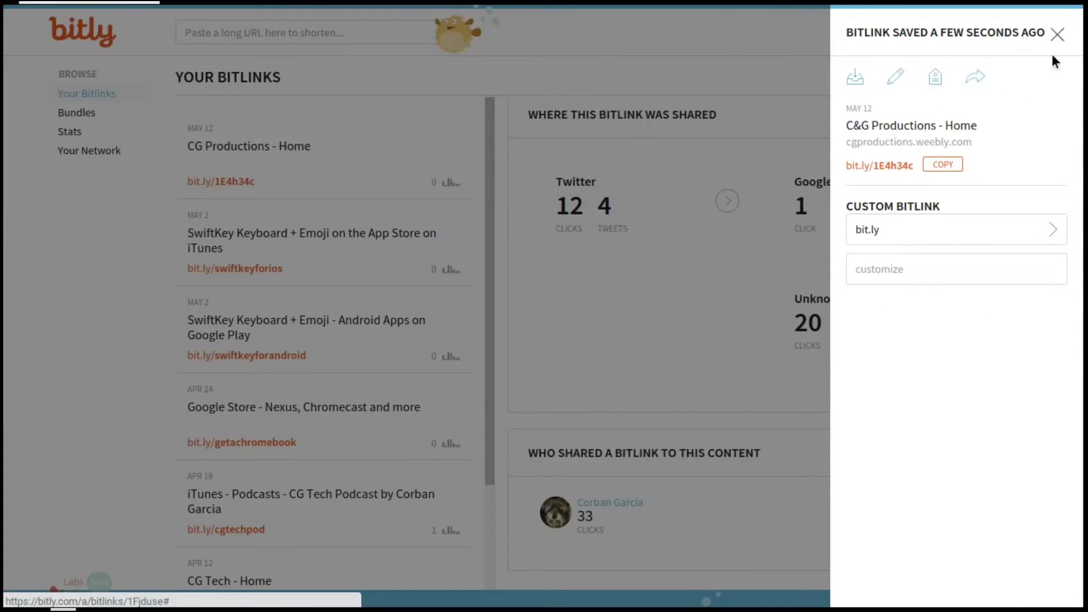
left_click(1054, 38)
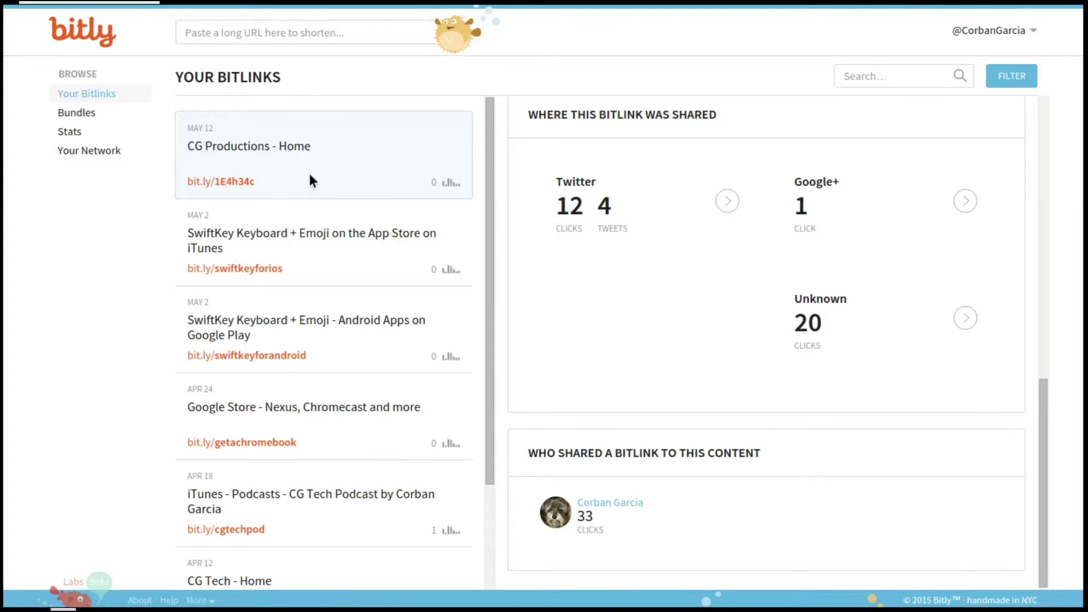
left_click(454, 181)
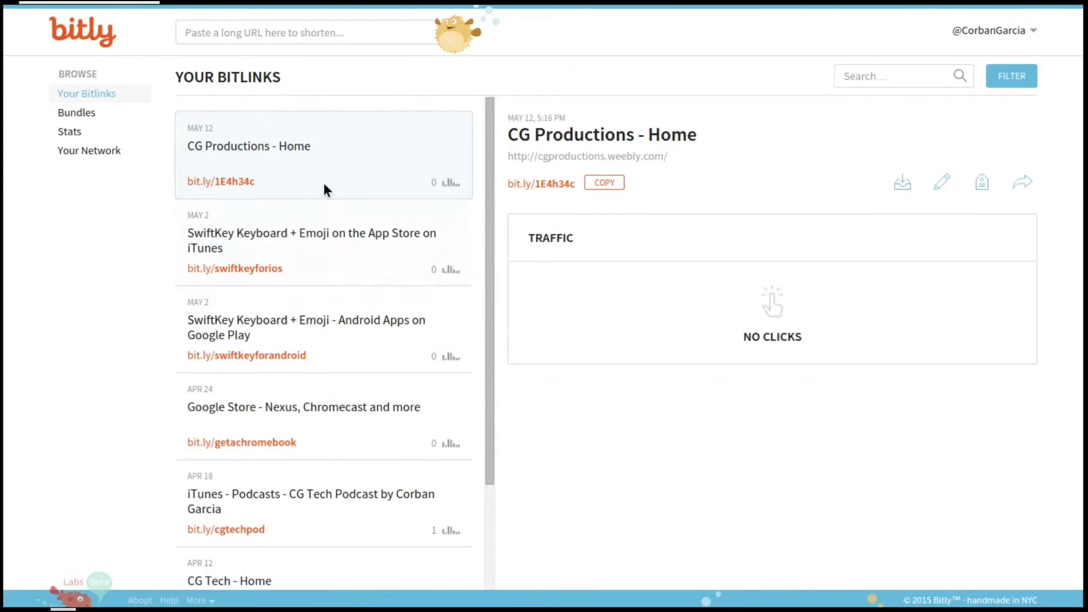
- Open the Bundles page from the Browse sidebar
left_click(100, 113)
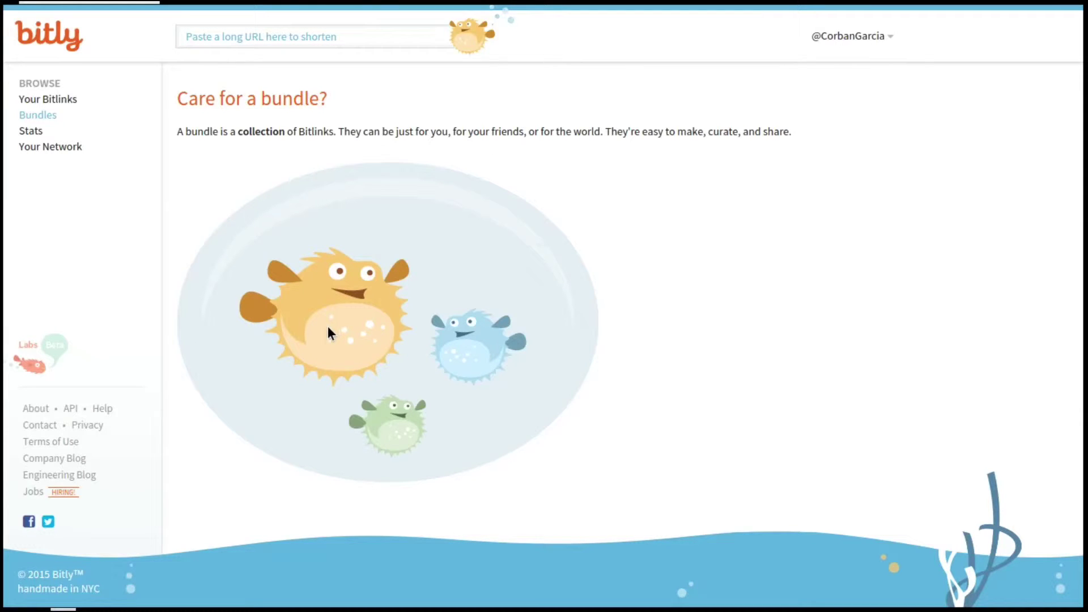
- Open the Stats page and inspect the daily clicks bar chart
left_click(24, 131)
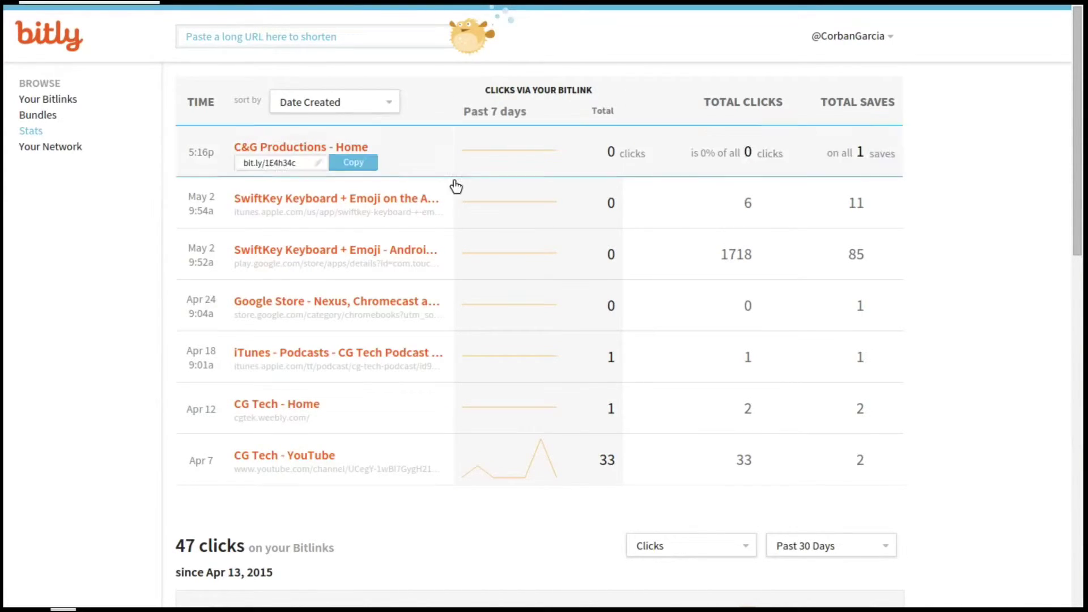
mouse_move(269, 359)
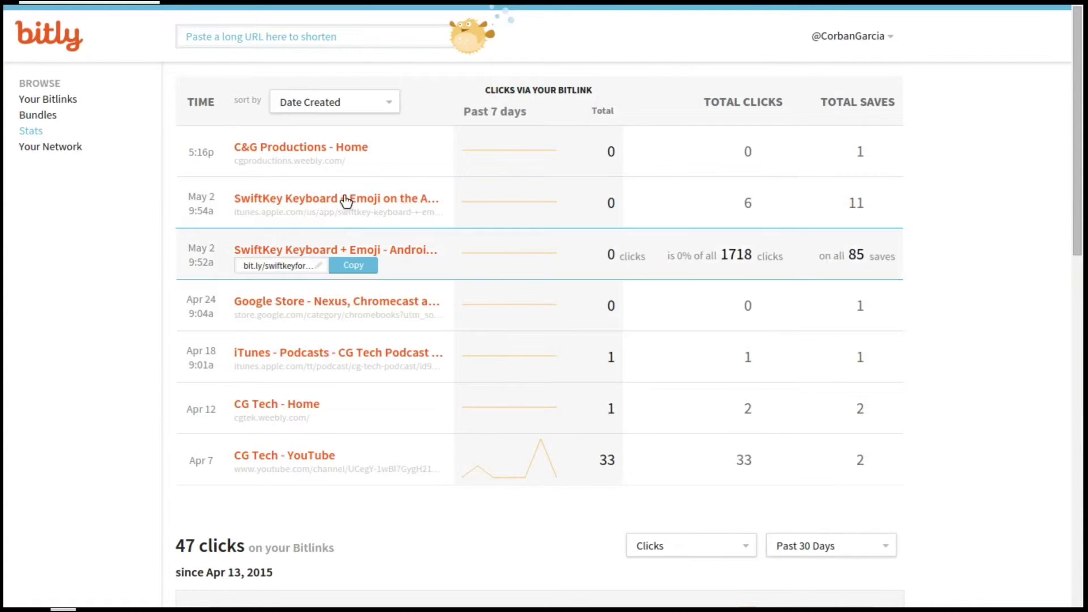
mouse_move(355, 170)
mouse_move(333, 267)
mouse_move(471, 470)
- Review the Referrers and Locations pies, showing 62% direct and 87% US
scroll(358, 477, "down", 5)
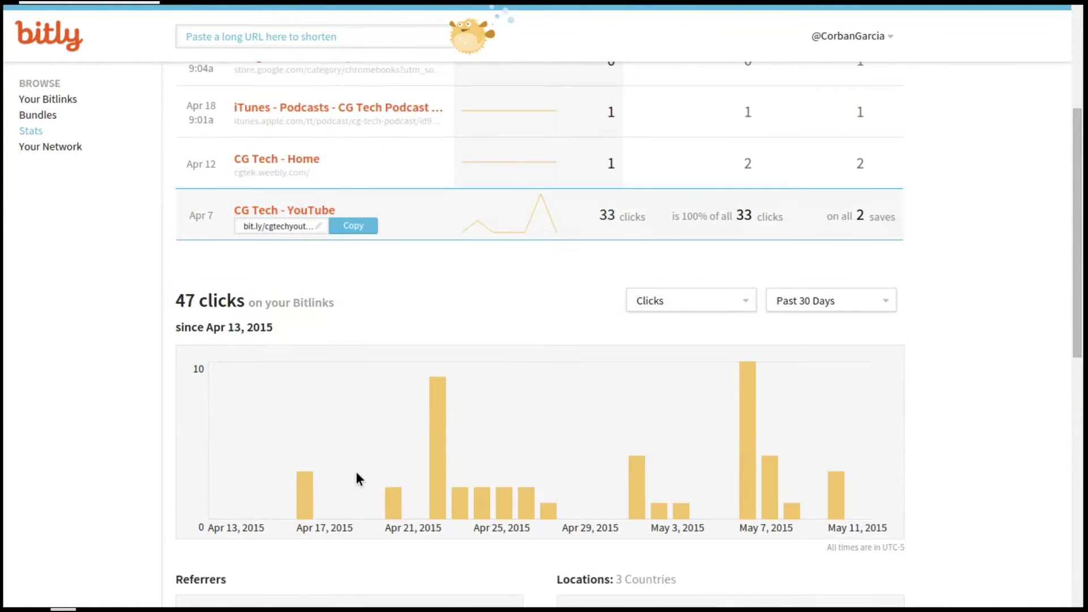
scroll(356, 473, "down", 1)
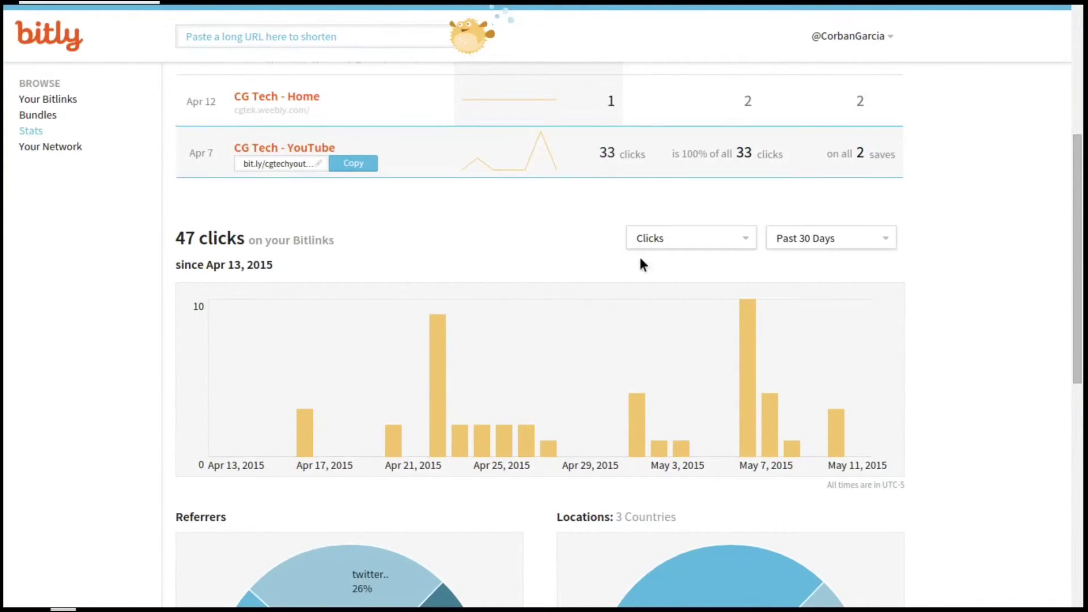
scroll(309, 403, "down", 4)
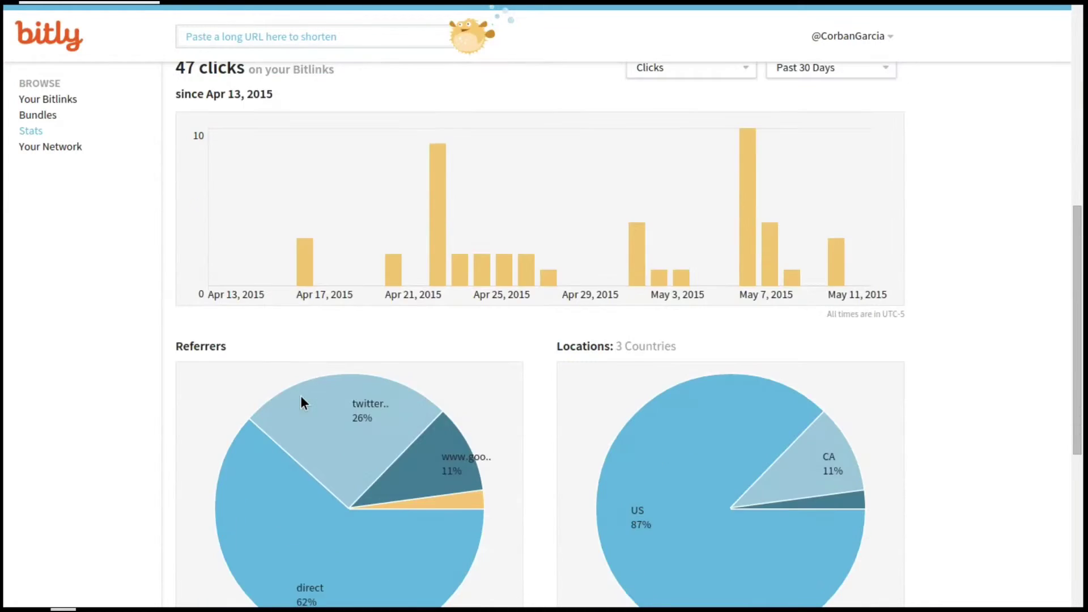
scroll(305, 402, "down", 1)
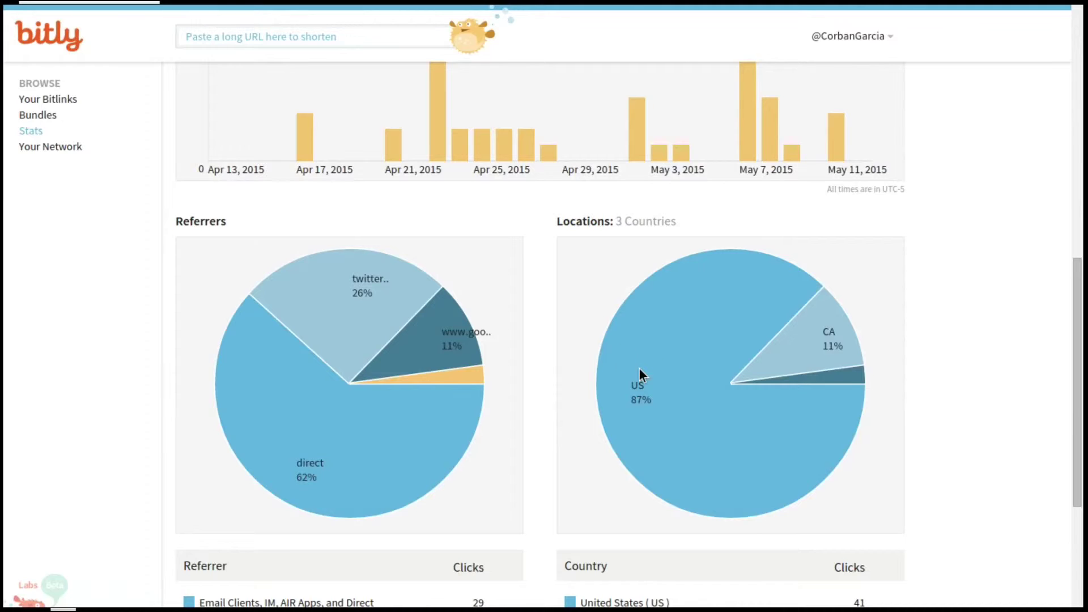
scroll(640, 369, "down", 3)
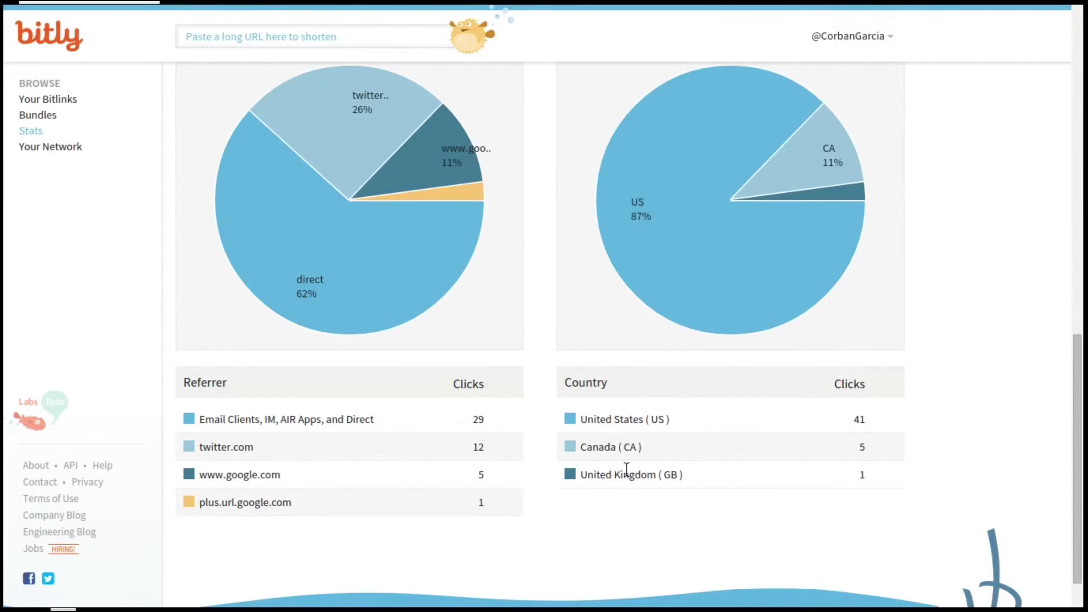
scroll(589, 465, "down", 1)
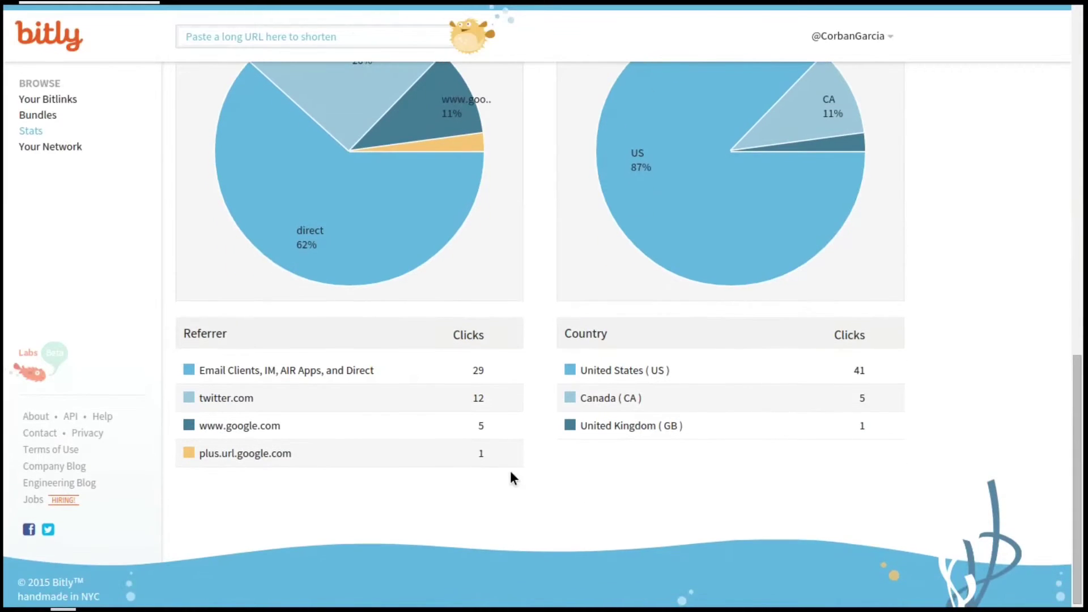
scroll(457, 434, "up", 4)
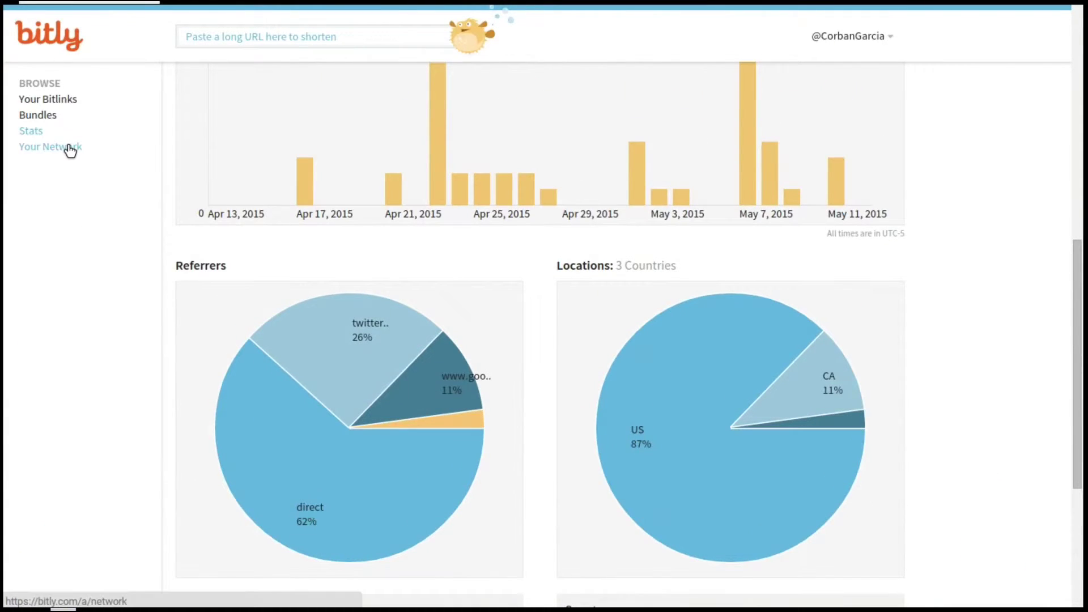
- Browse the Your Network feed of shared articles, then return to Your Bitlinks
left_click(70, 150)
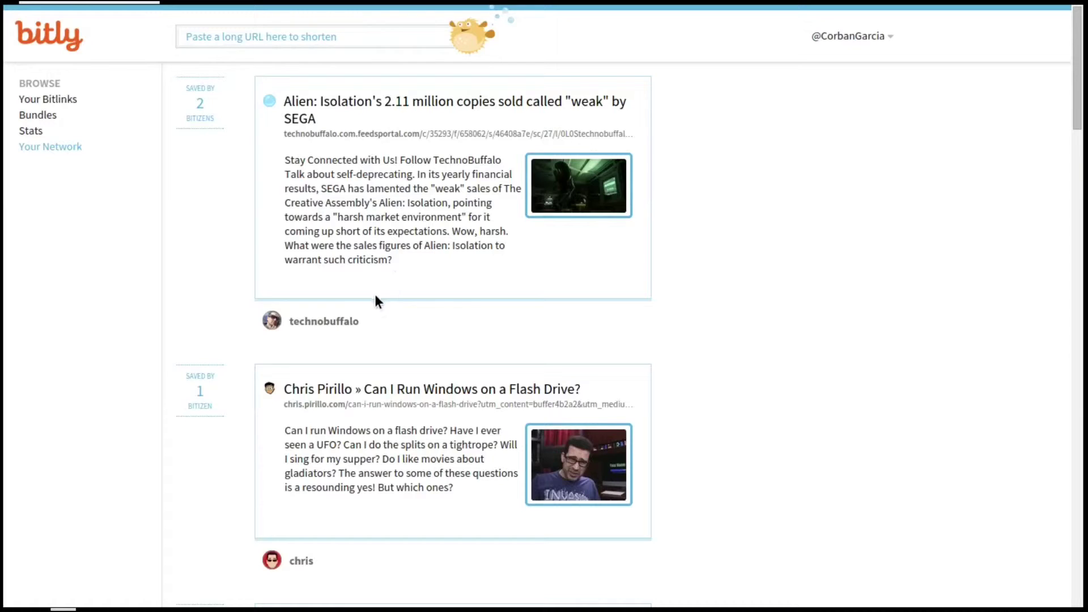
scroll(376, 299, "down", 1)
scroll(363, 279, "down", 1)
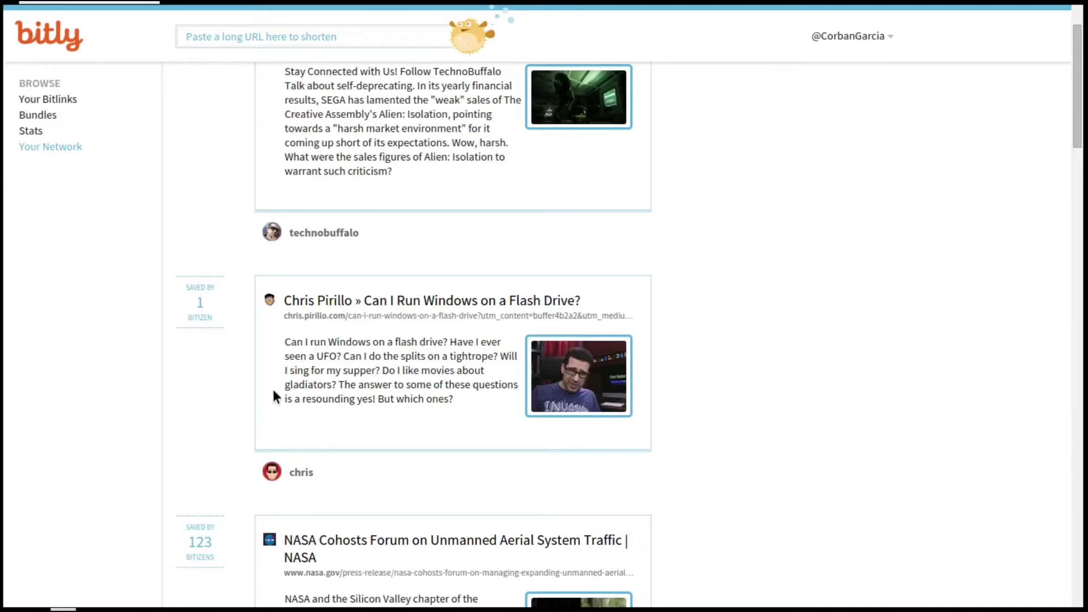
mouse_move(272, 475)
scroll(418, 449, "up", 2)
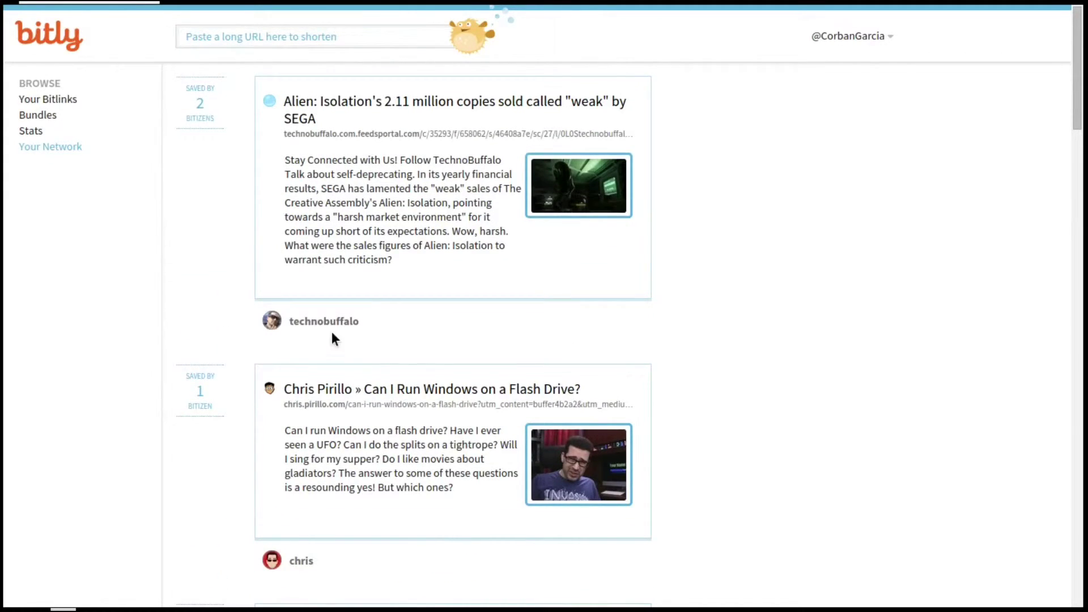
left_click(40, 102)
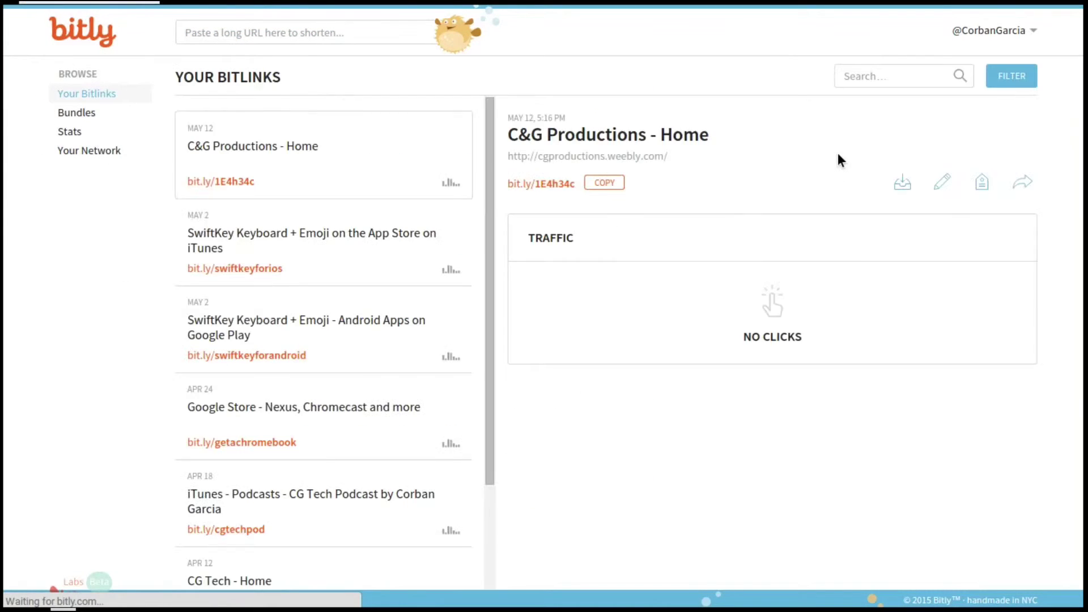
left_click(996, 34)
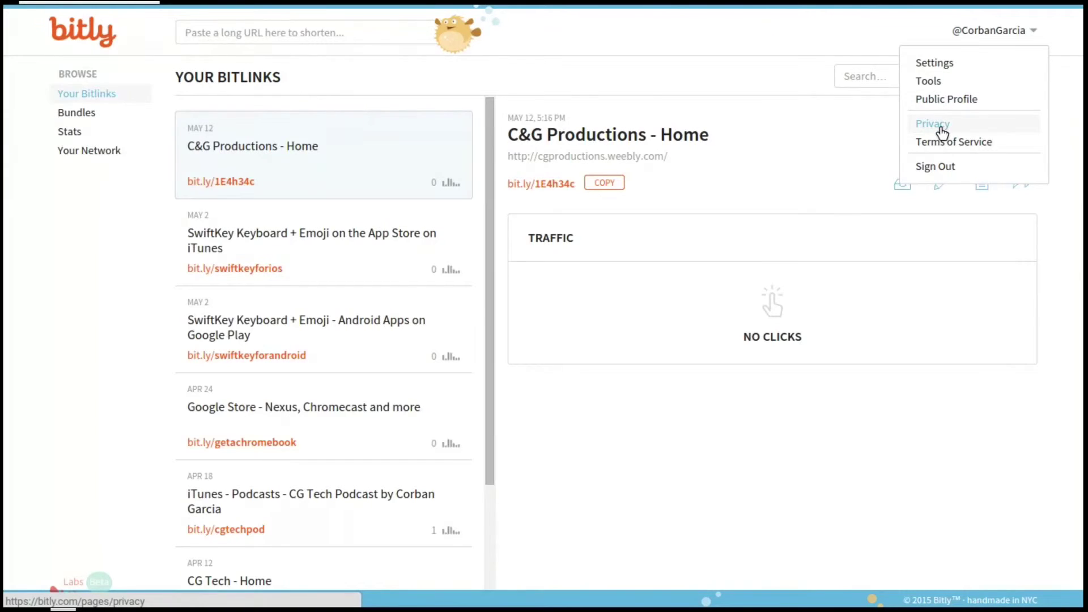
left_click(948, 83)
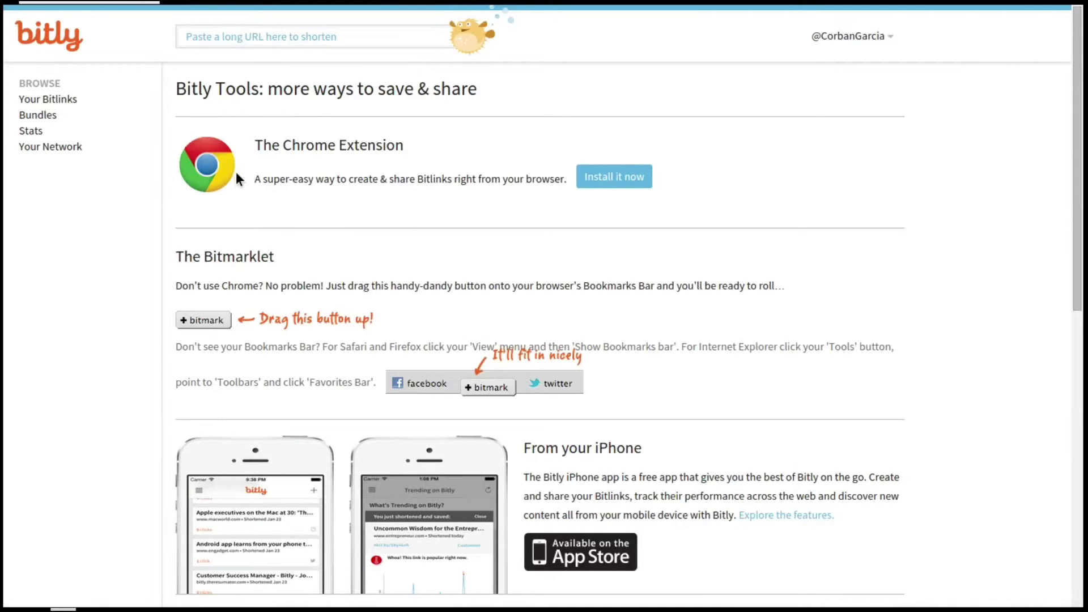
mouse_move(571, 2)
mouse_move(376, 4)
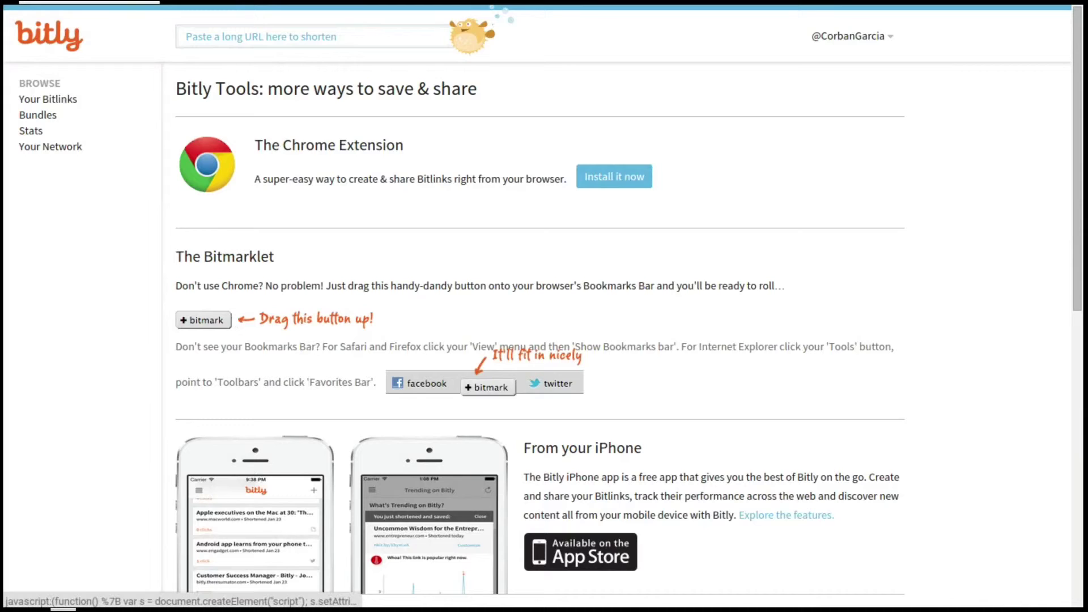
left_click_drag(203, 320, 254, 215)
- Scroll through the Chrome Extension, Bitmarklet, iPhone app and WordPress plugin listings
scroll(312, 281, "down", 1)
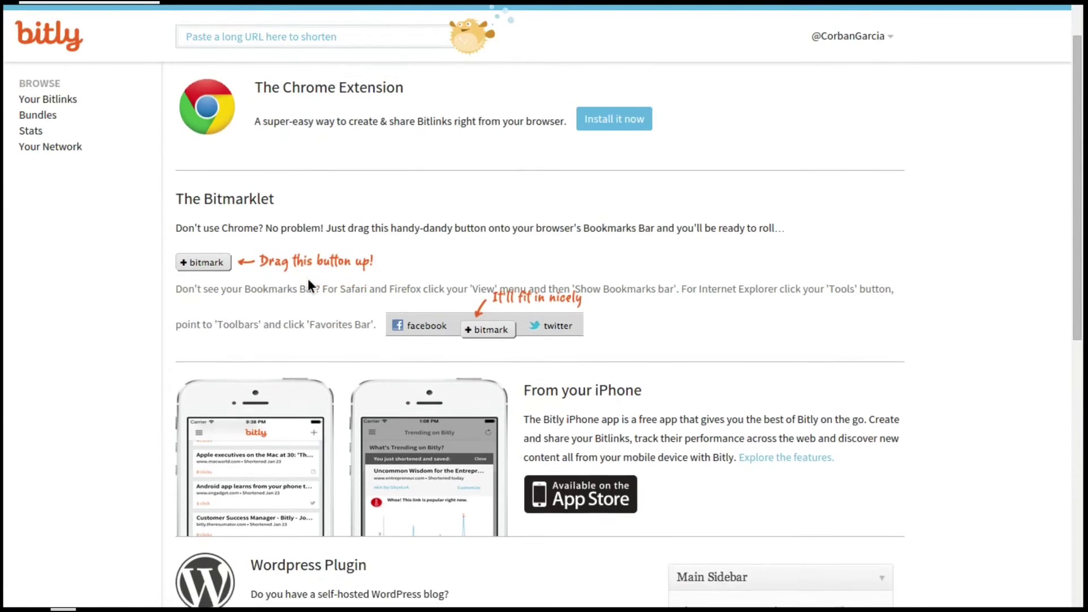
scroll(321, 256, "down", 2)
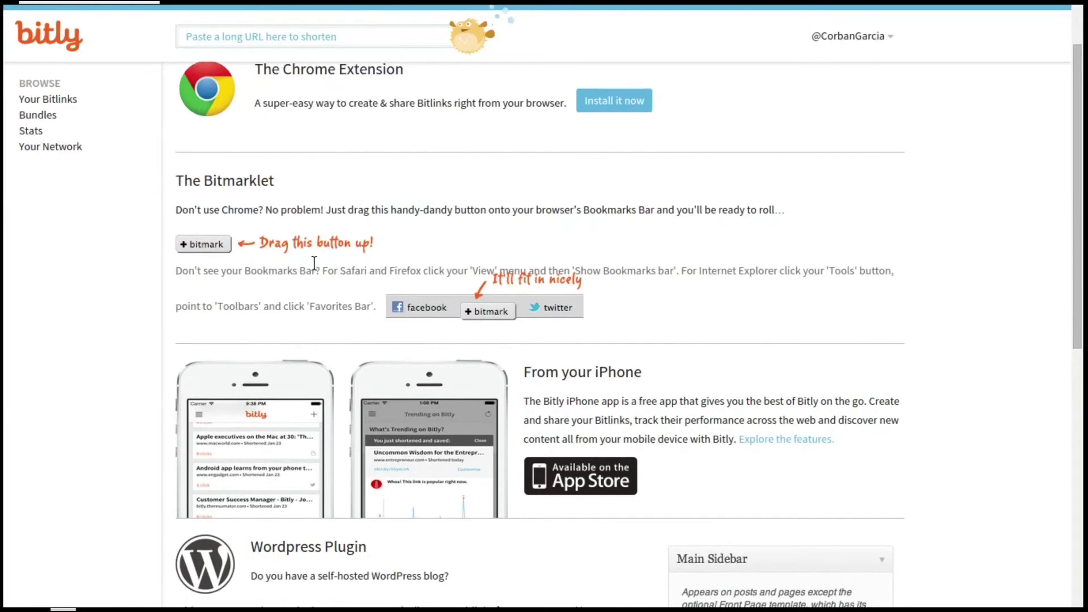
scroll(310, 274, "down", 1)
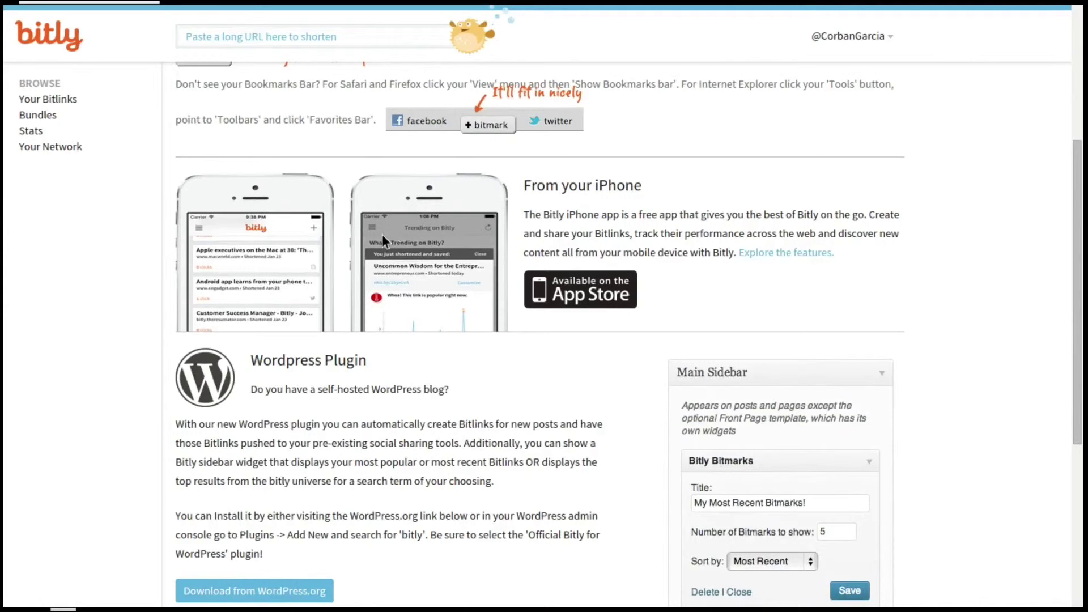
scroll(377, 237, "down", 3)
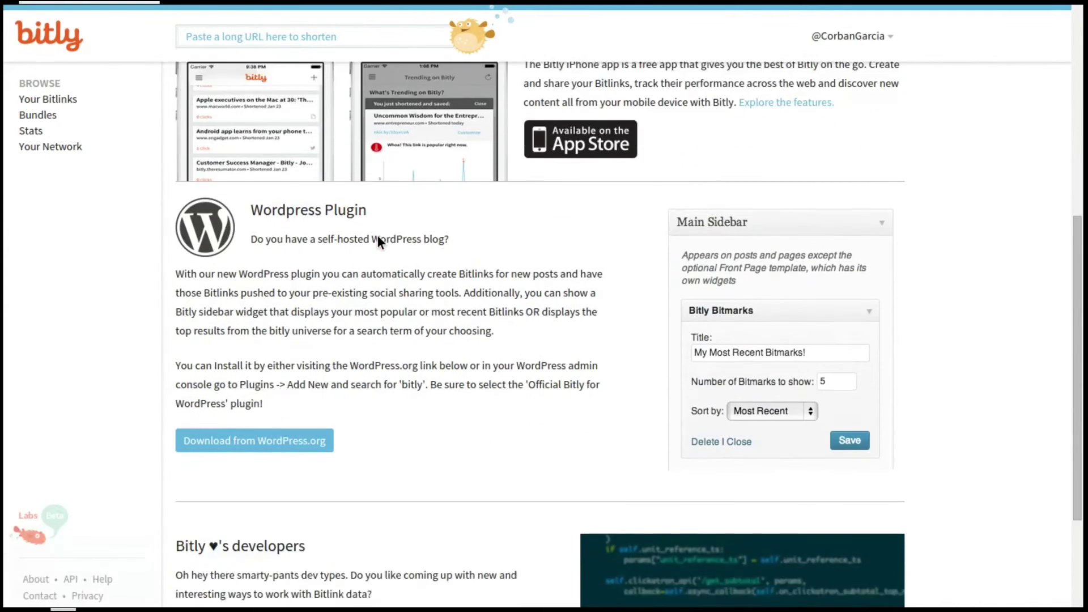
scroll(392, 219, "down", 1)
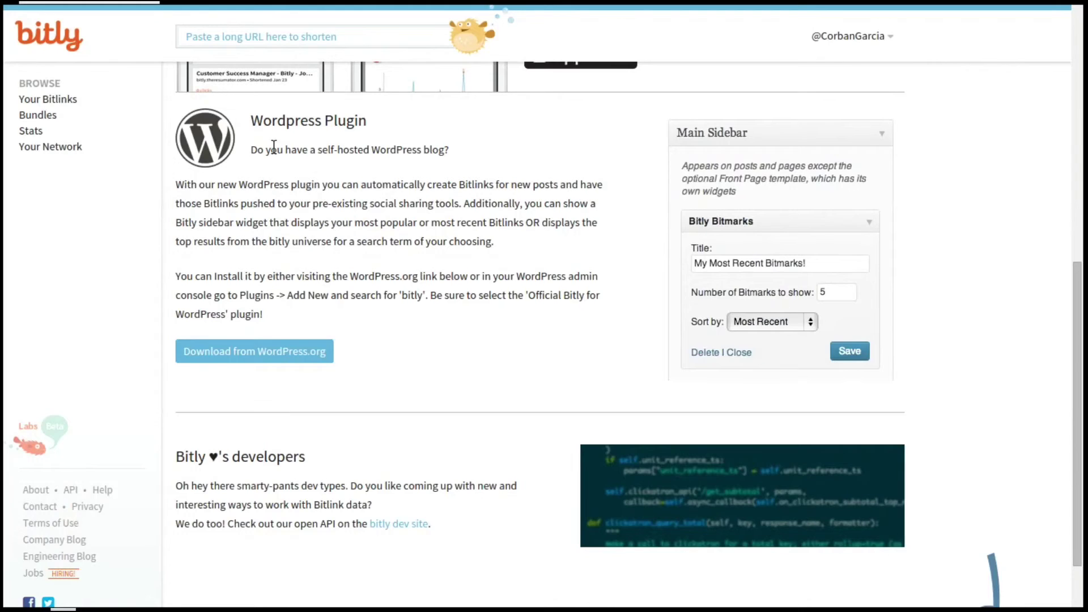
scroll(314, 210, "down", 2)
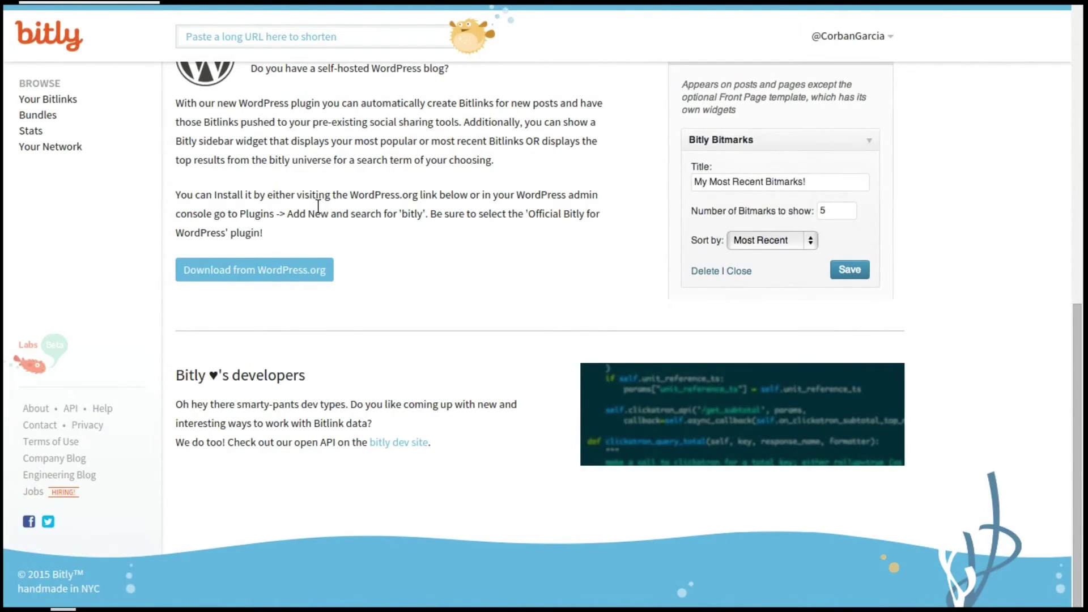
scroll(357, 216, "up", 12)
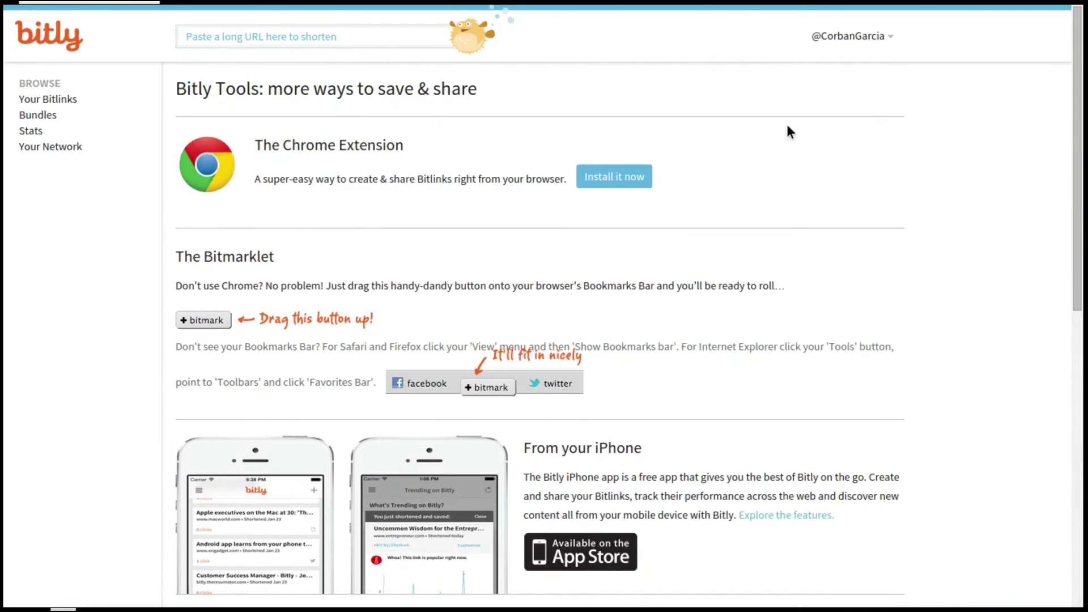
- Browse the public profile showing 7 Bitlinks and 0 Bundles, then go back to Your Bitlinks
mouse_move(862, 45)
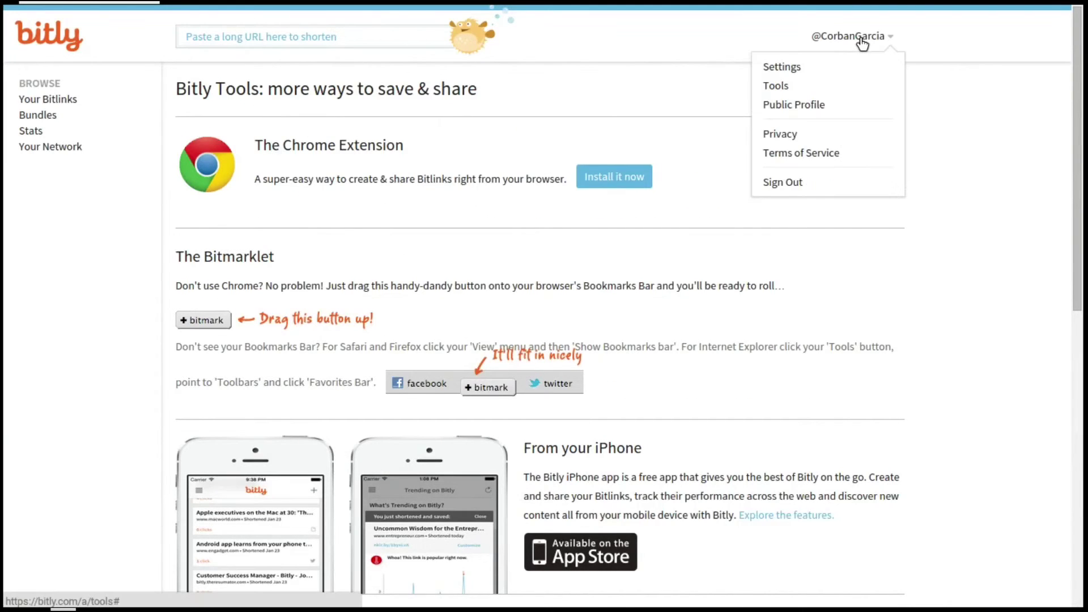
left_click(782, 105)
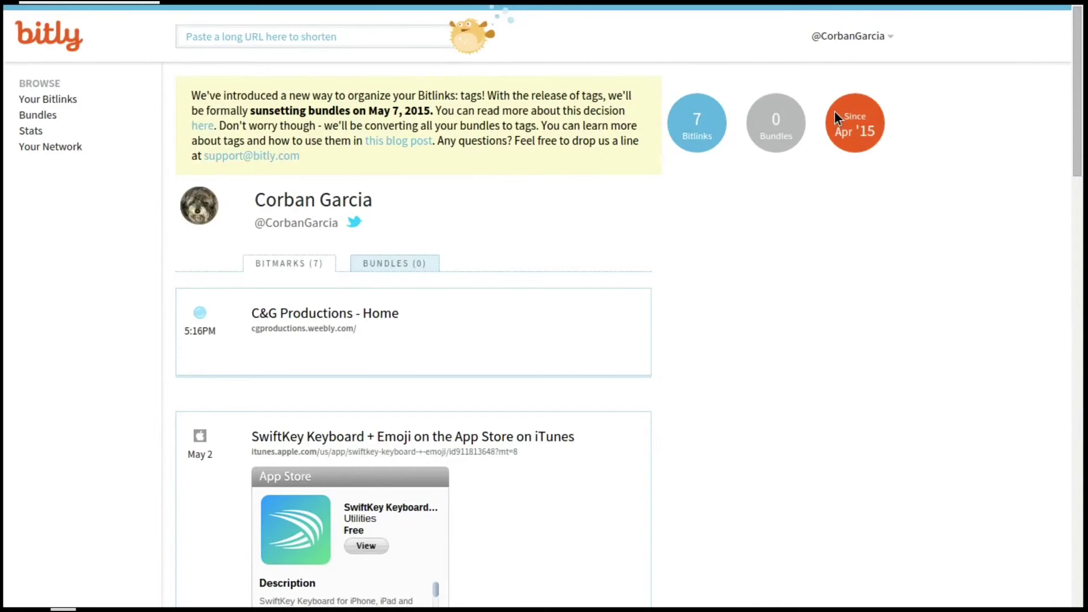
scroll(474, 318, "down", 1)
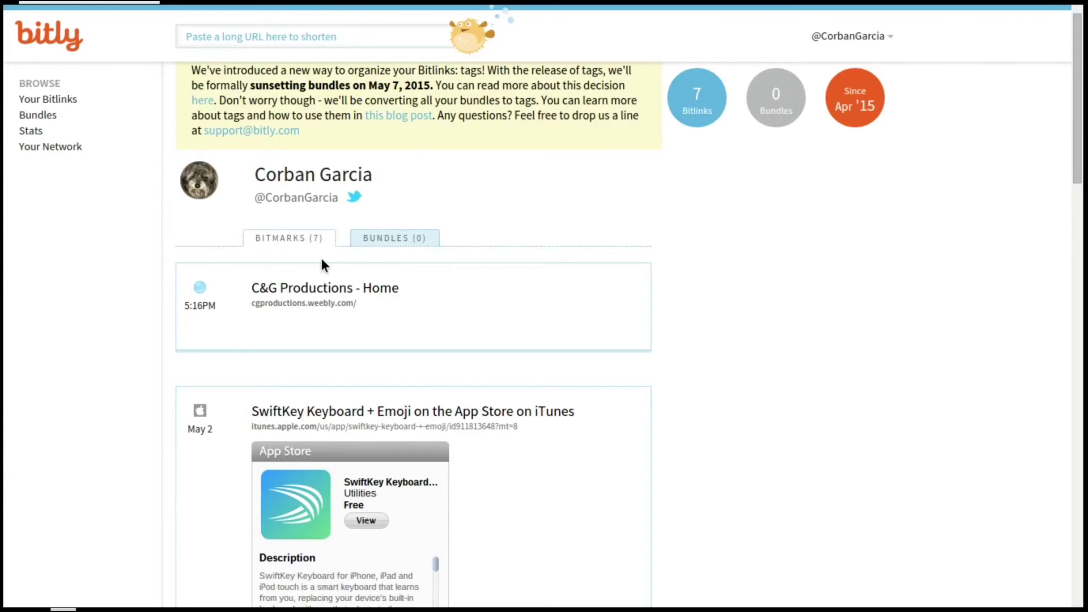
scroll(331, 323, "down", 3)
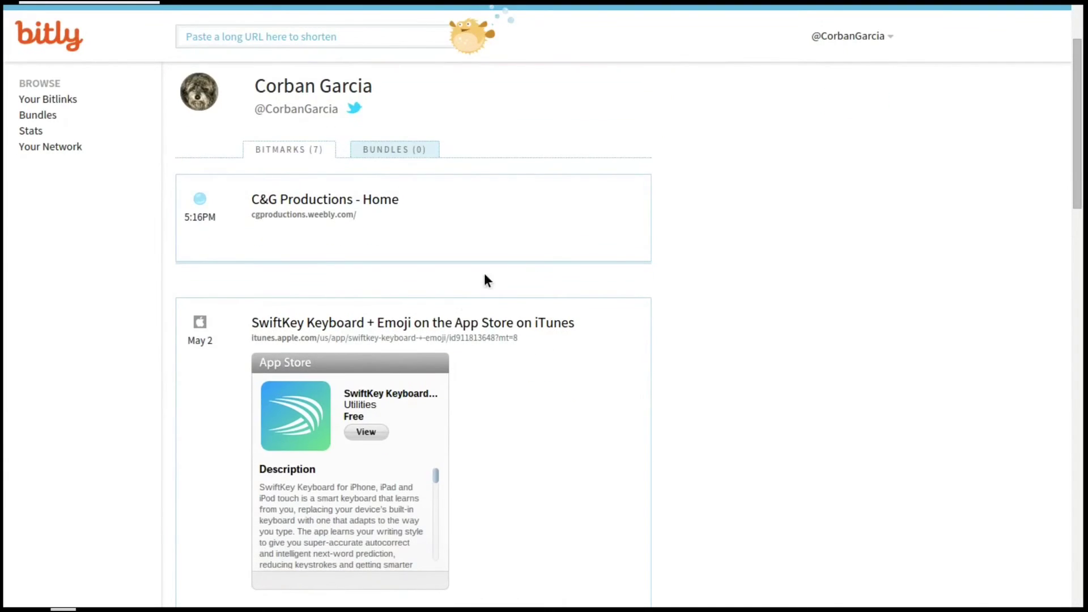
scroll(487, 281, "up", 4)
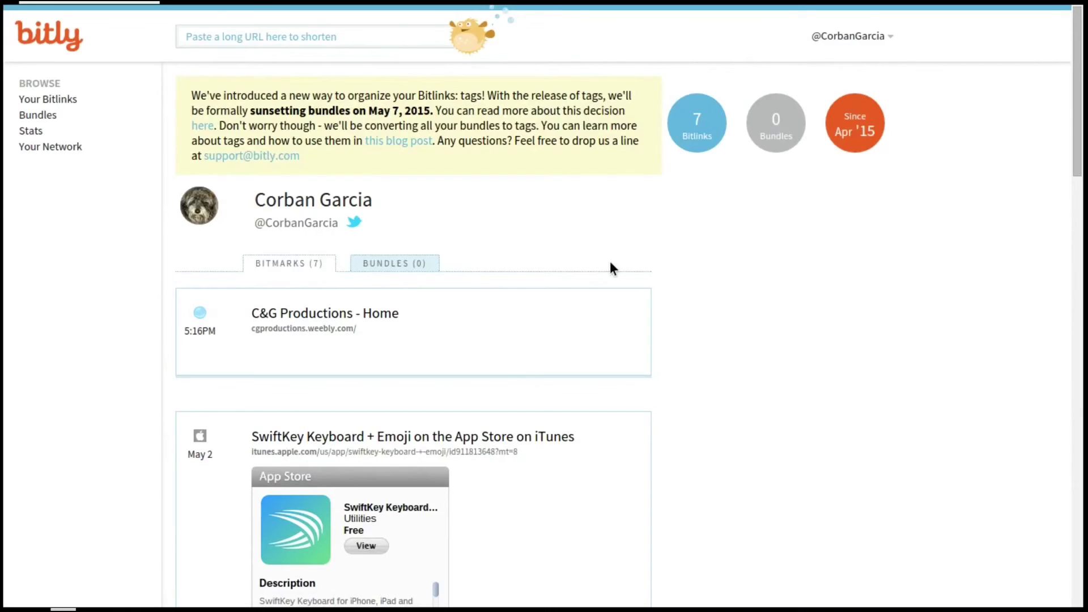
mouse_move(855, 41)
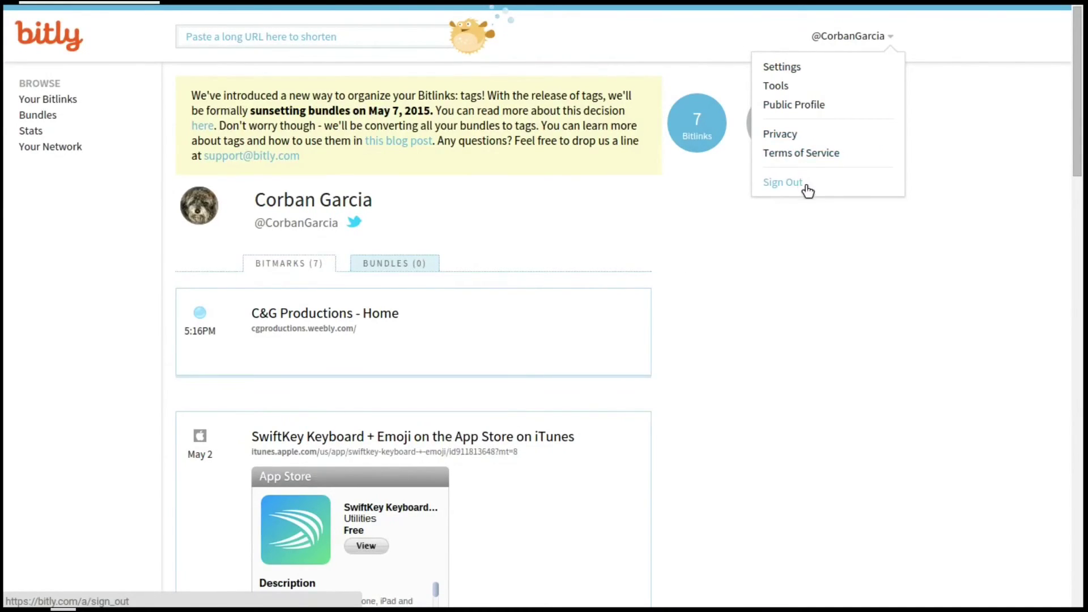
left_click(43, 99)
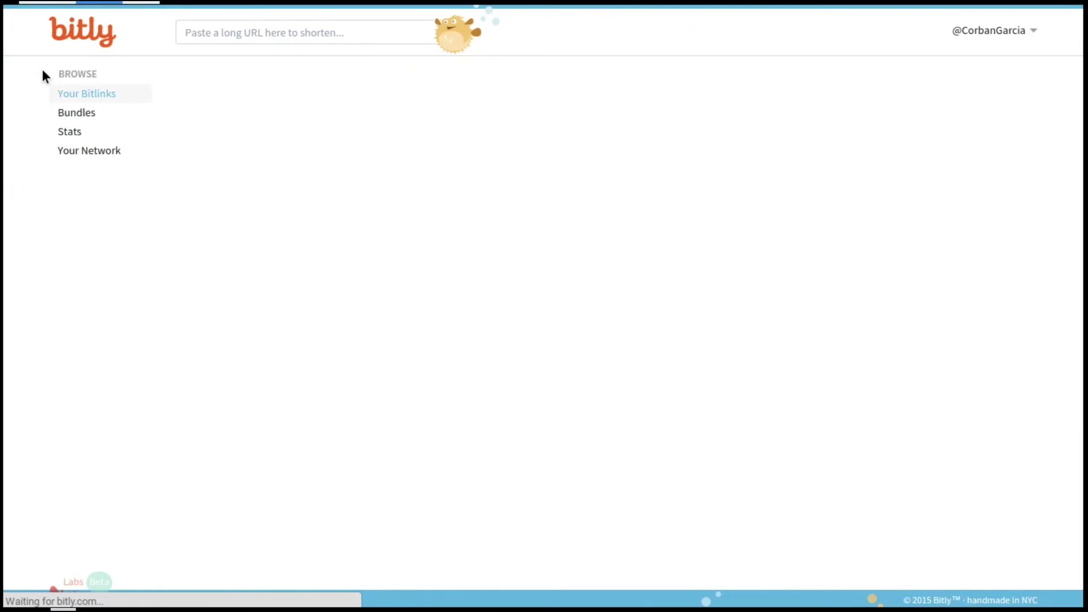